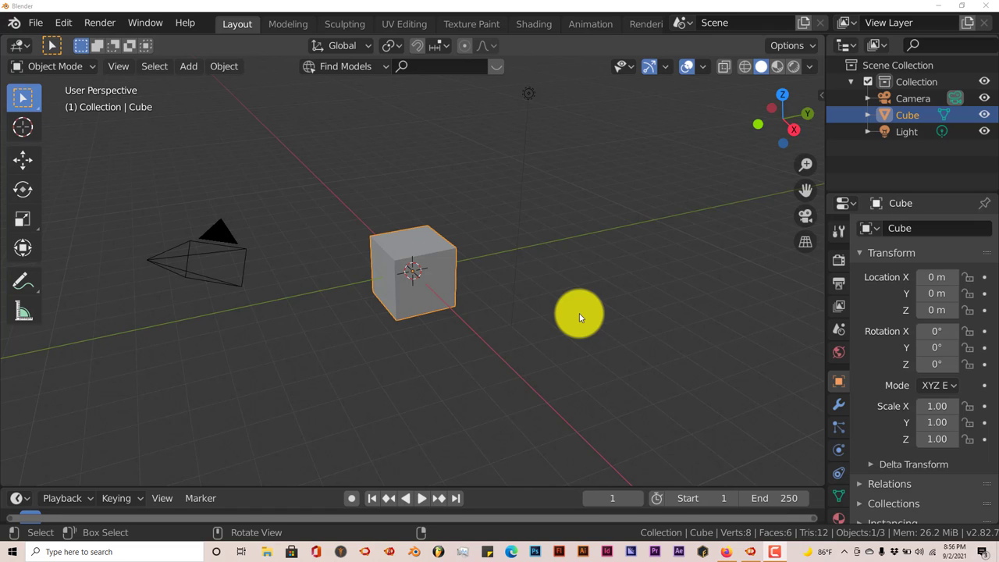
- Orbit around the cube, then open Preferences at Add-ons and filter the list by 'blender'
middle_drag(578, 314, 554, 328)
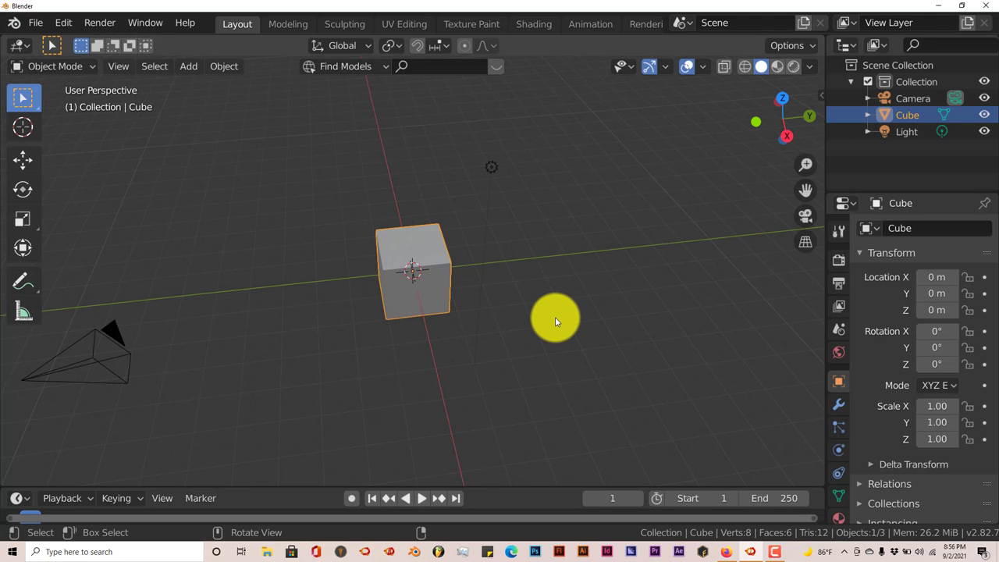
middle_drag(557, 317, 522, 332)
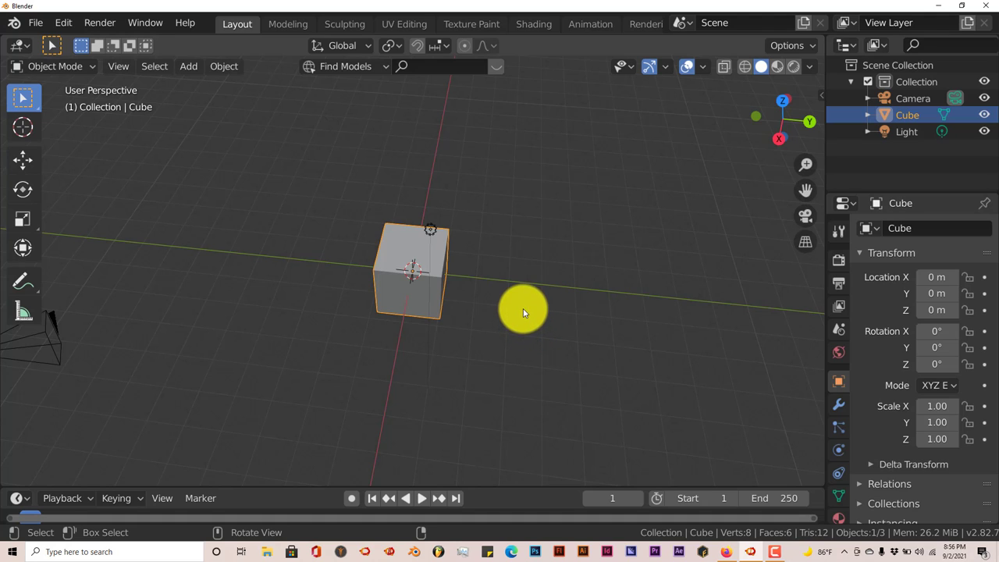
mouse_move(522, 287)
middle_down()
mouse_move(514, 281)
mouse_move(523, 265)
mouse_move(520, 277)
middle_up()
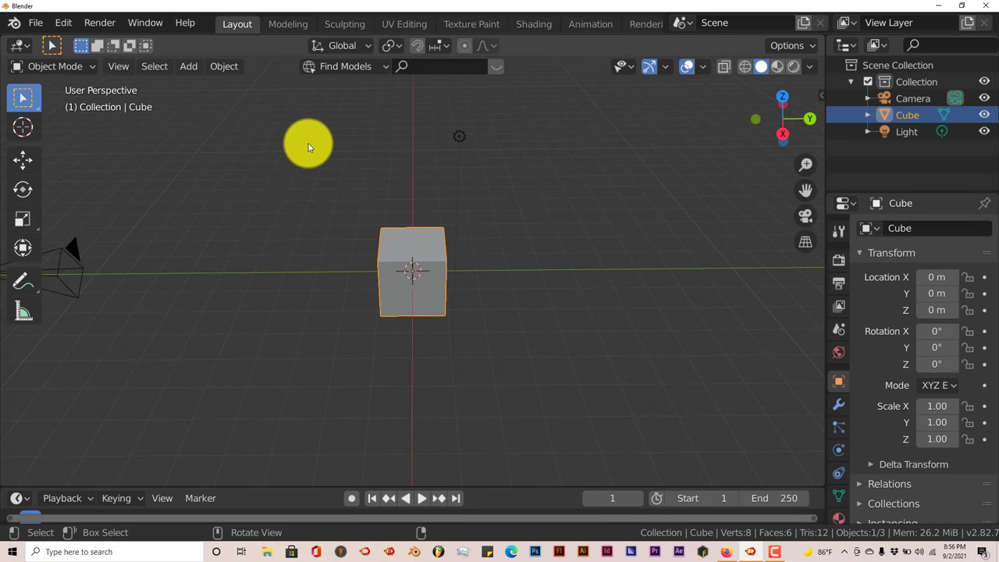
click(66, 25)
click(117, 266)
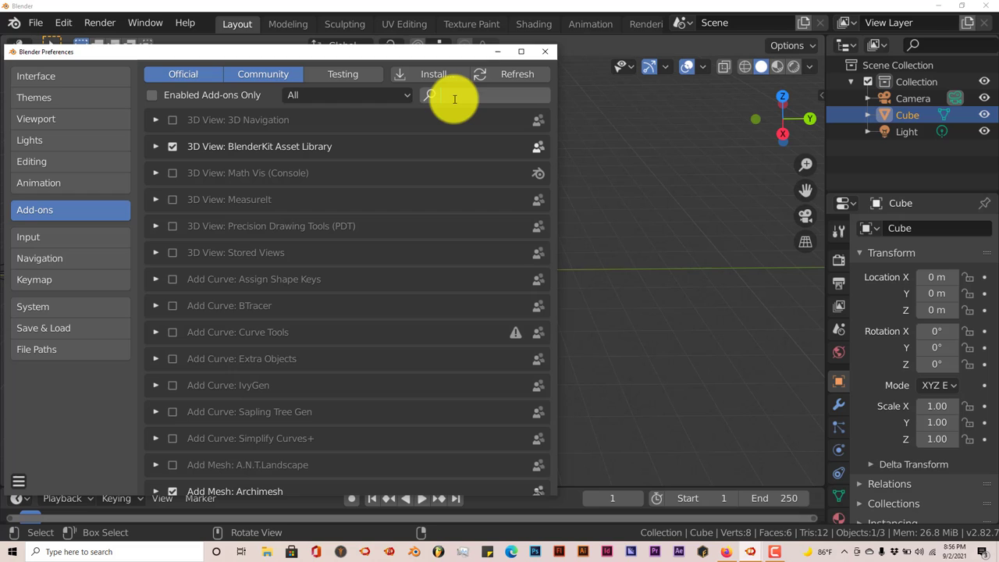
click(452, 96)
text(b)
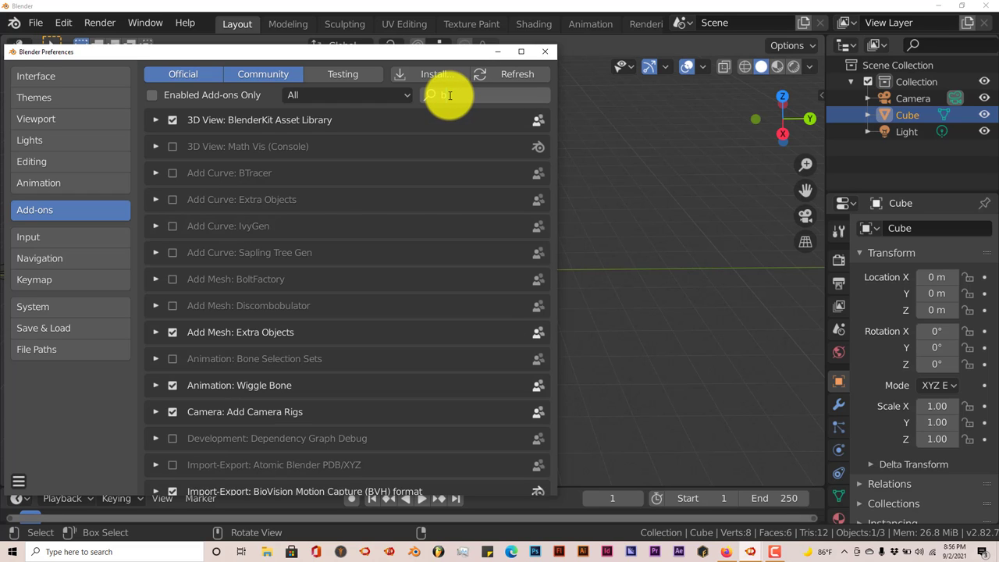
text(lender)
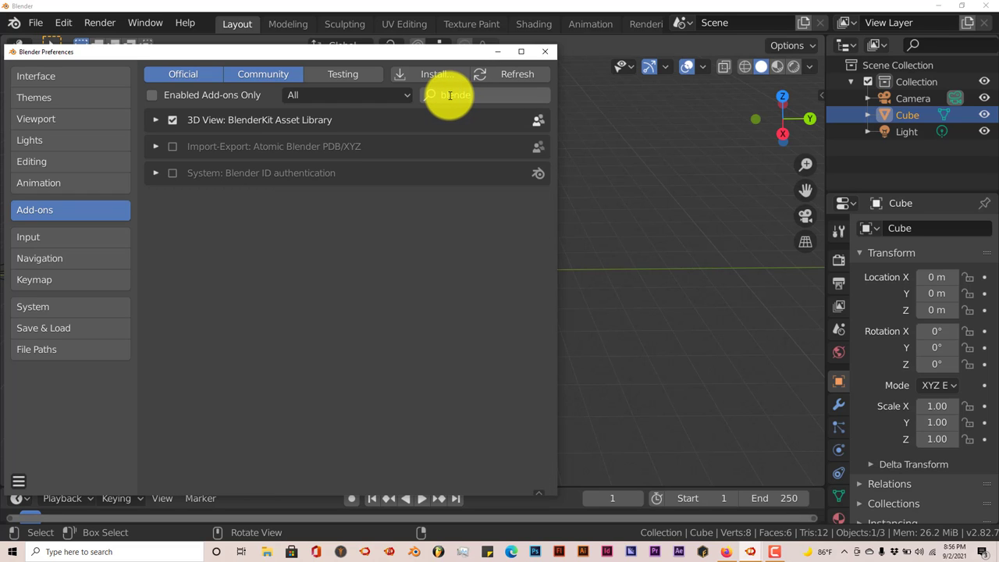
- Enable and expand BlenderKit Asset Library to review its login, directory and assetbar settings
click(173, 120)
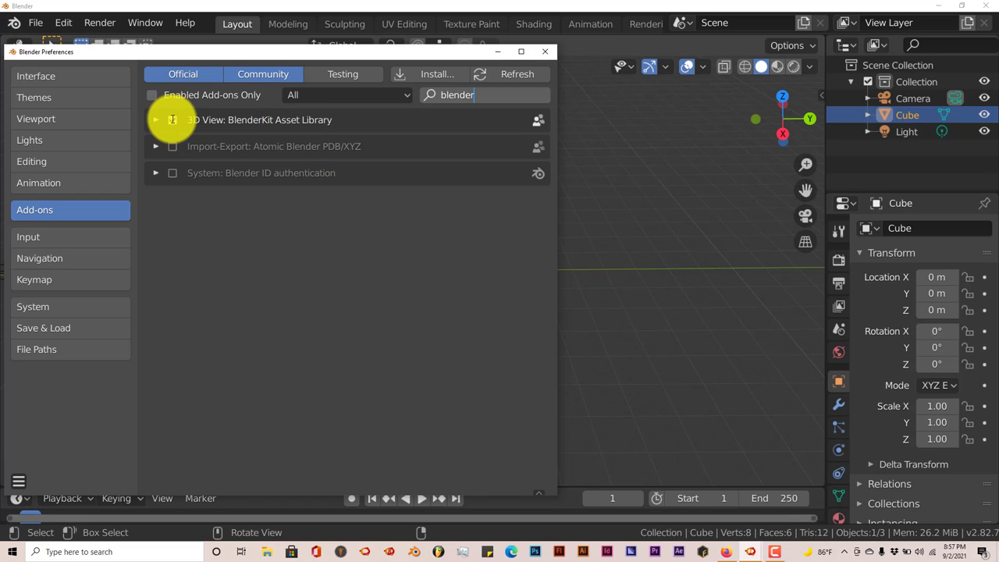
click(154, 120)
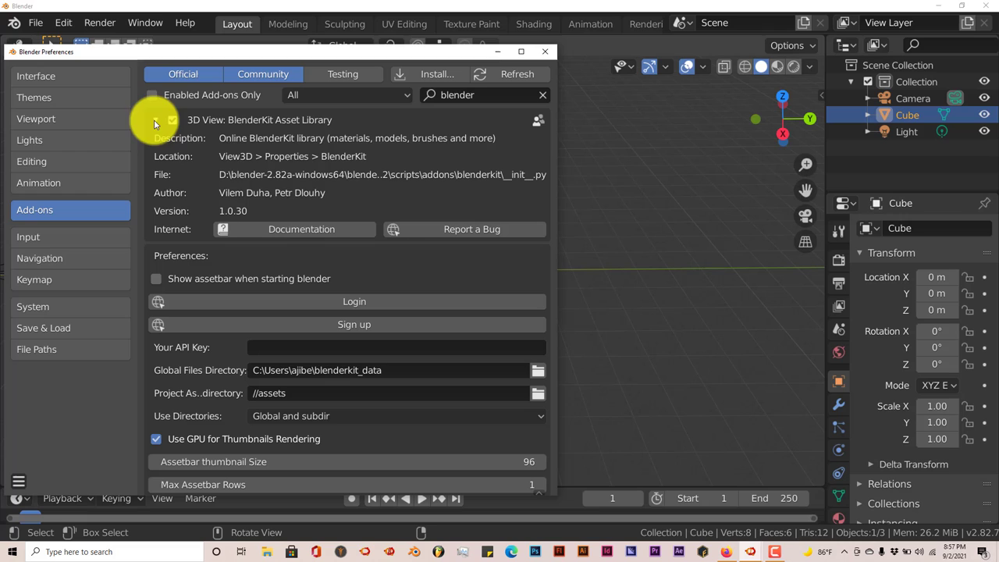
scroll(402, 261, down, 1)
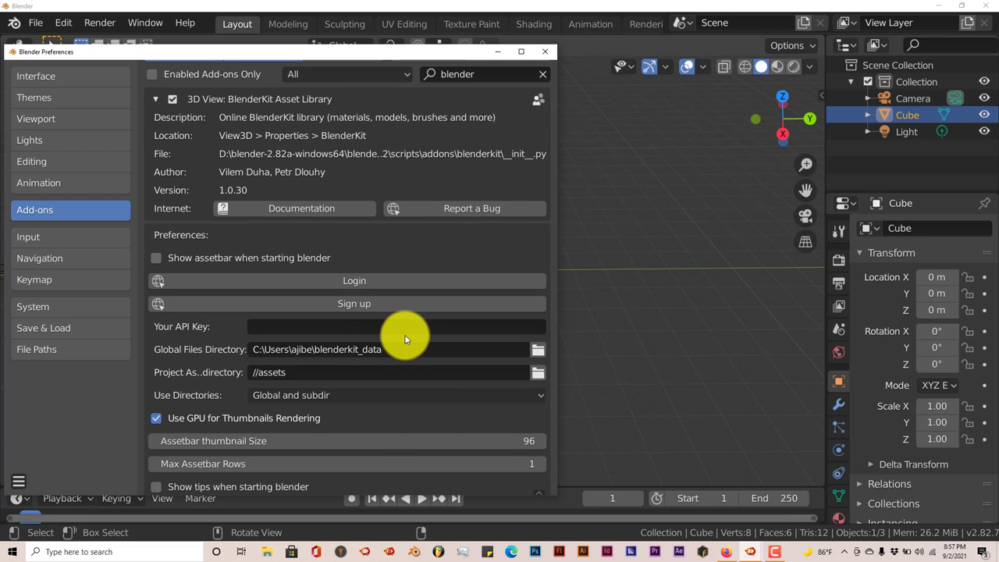
scroll(402, 335, down, 2)
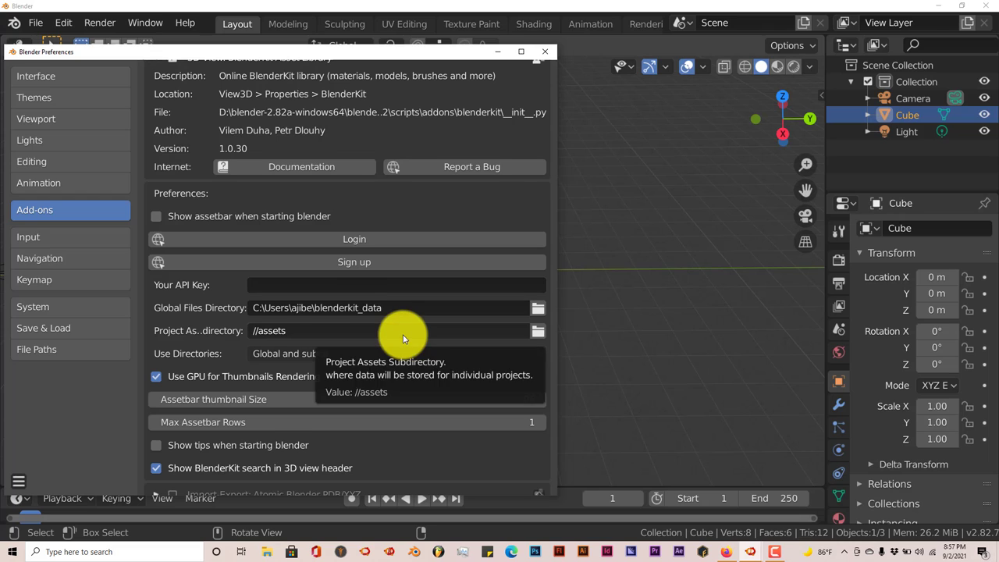
scroll(398, 337, down, 2)
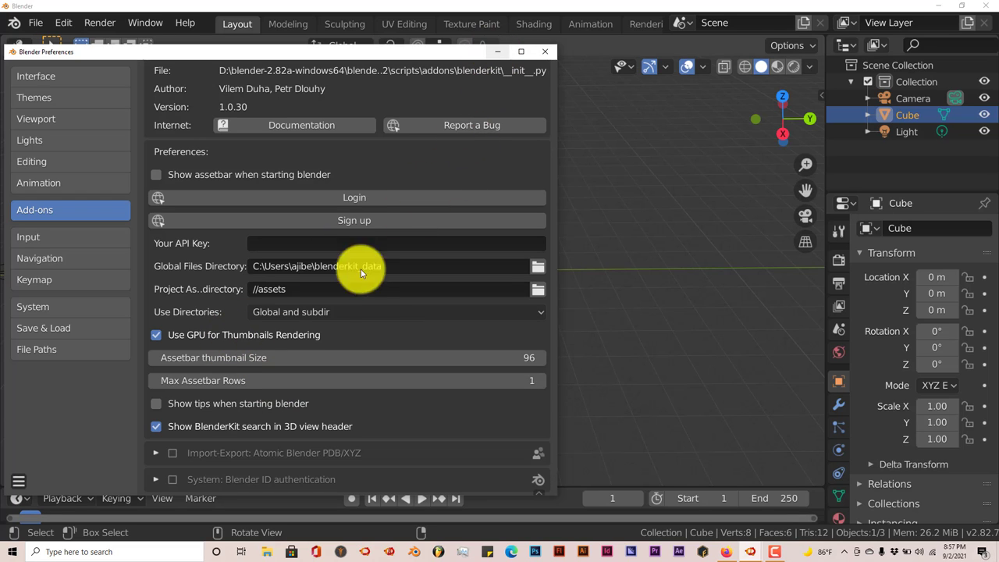
click(364, 200)
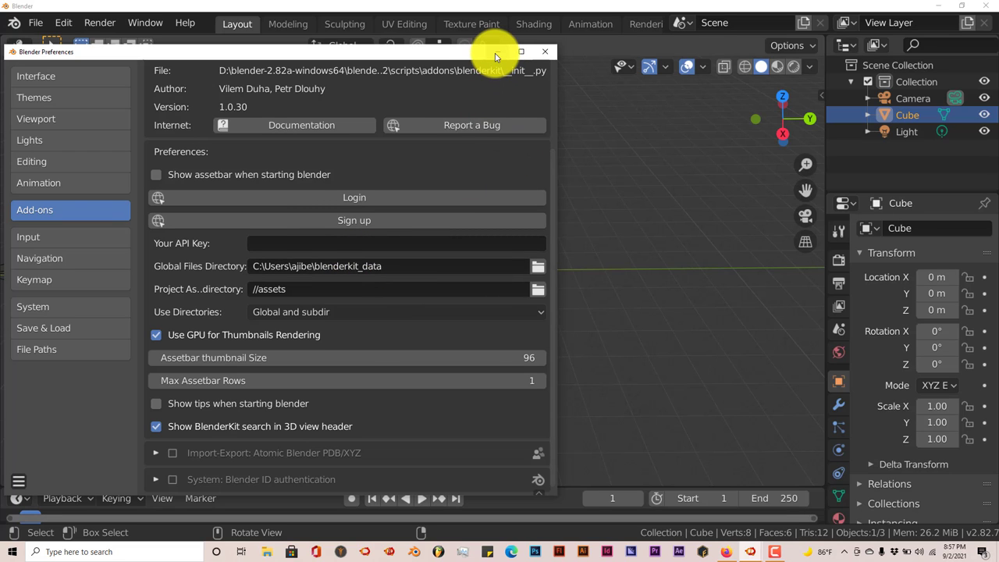
- Close Preferences, show the BlenderKit search panel in the sidebar, and delete the cube
click(545, 50)
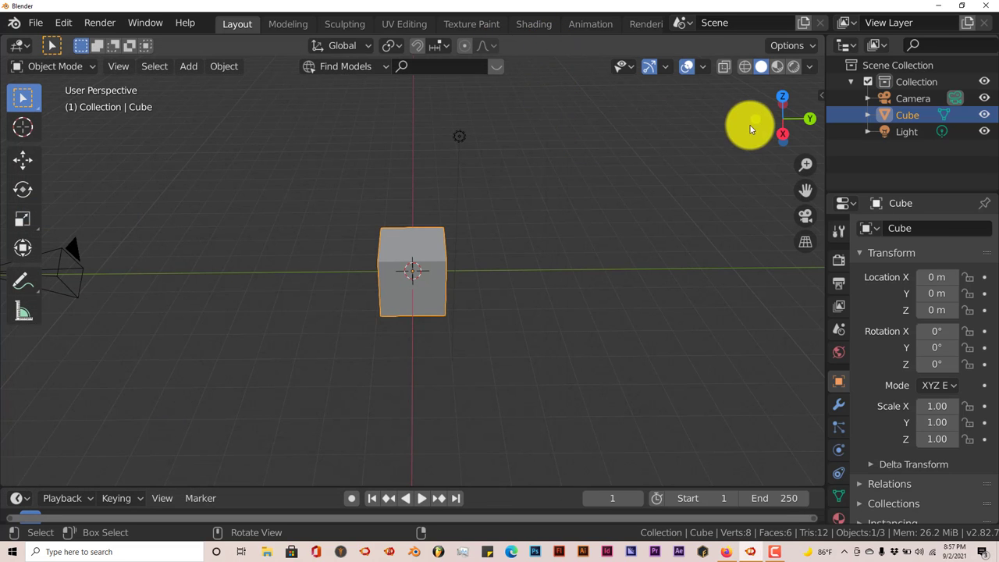
click(821, 95)
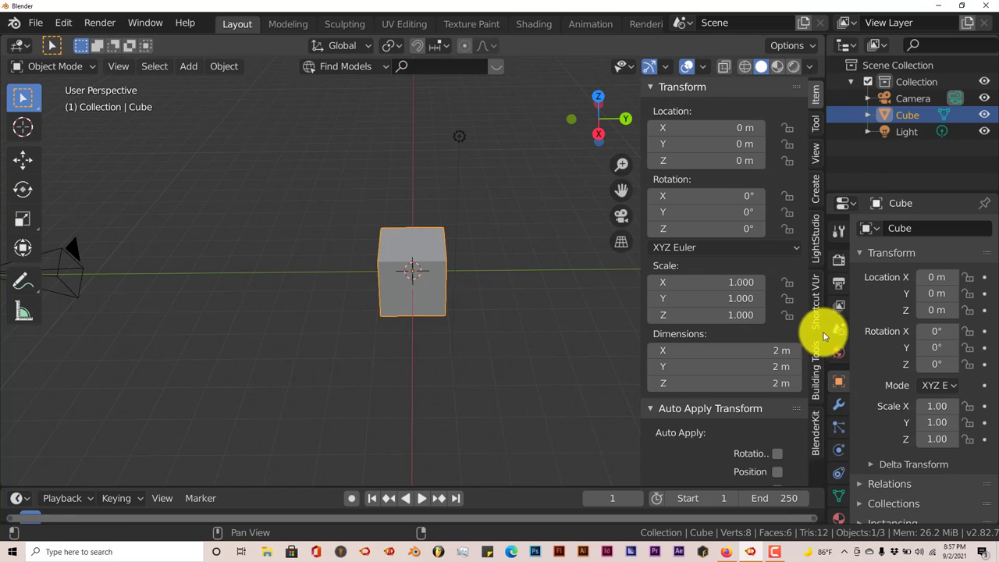
click(816, 431)
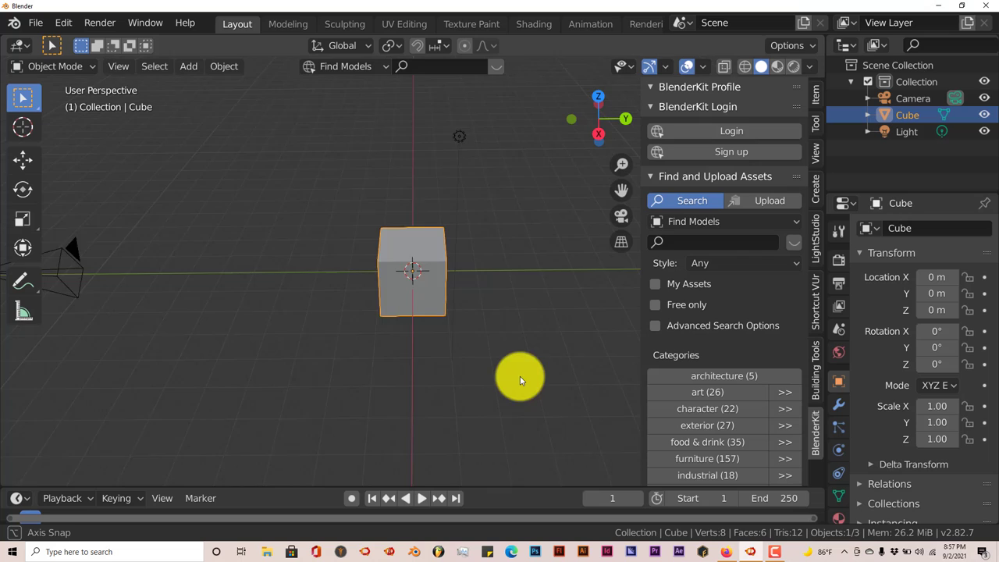
middle_drag(519, 376, 492, 336)
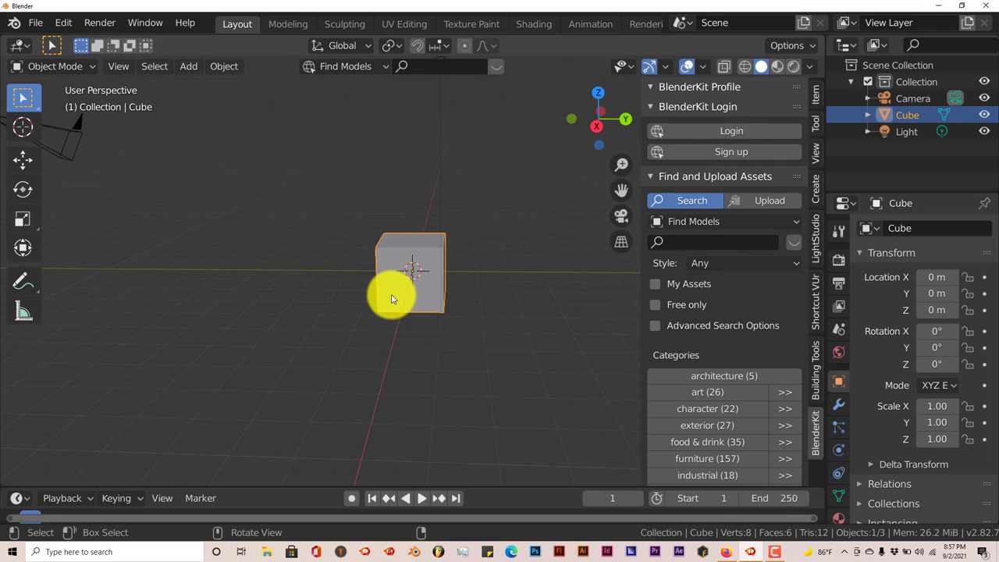
key(Delete)
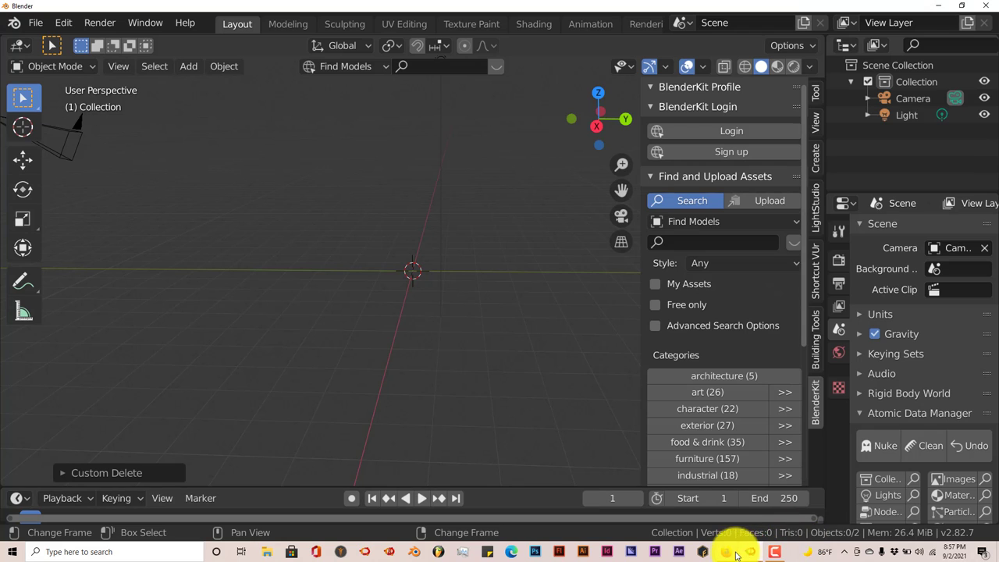
- Scroll through Firefox's BlenderKit add-ons page, then switch to the BlenderKit plans pricing page
mouse_move(727, 552)
click(716, 503)
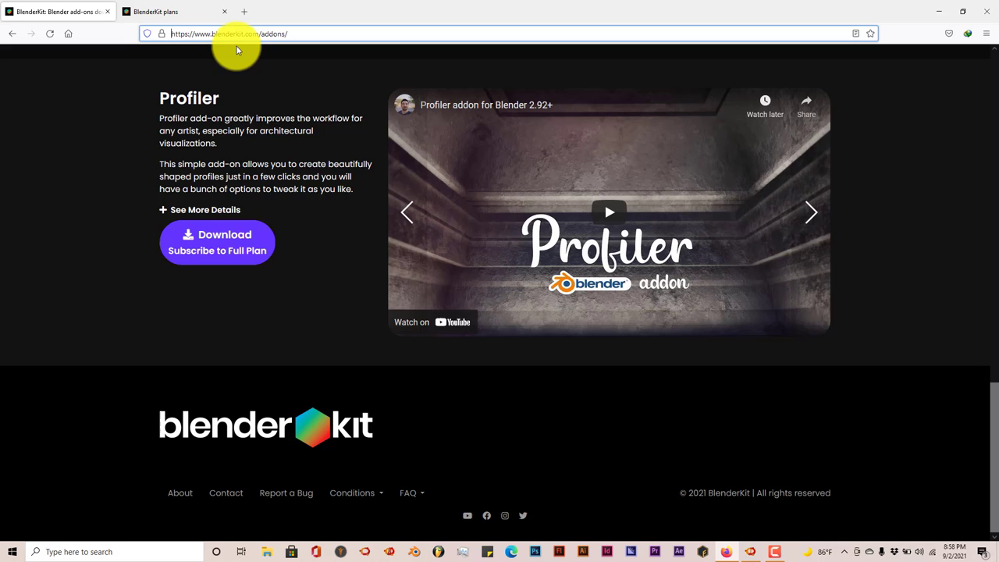
scroll(273, 242, up, 2)
scroll(336, 199, up, 10)
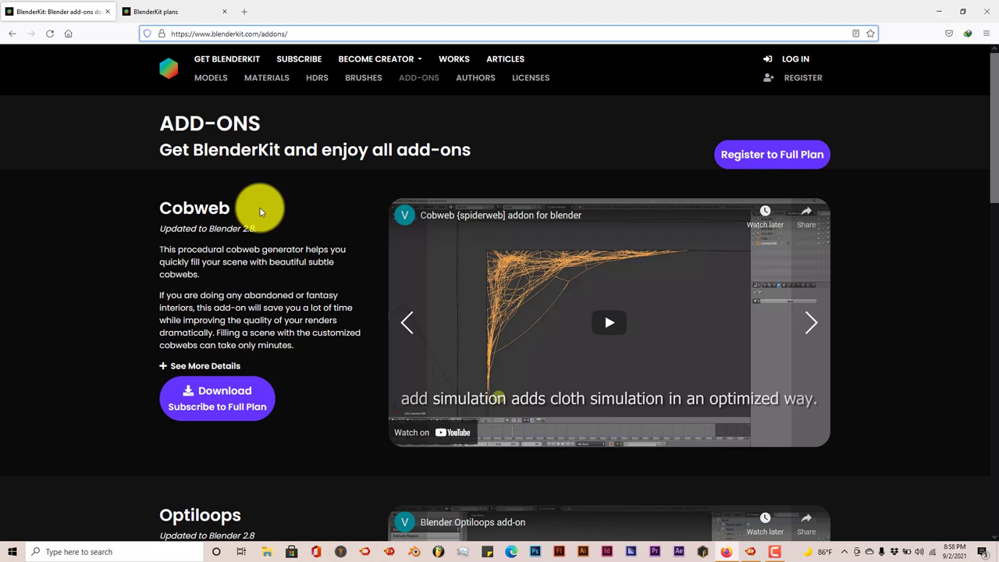
scroll(363, 252, down, 3)
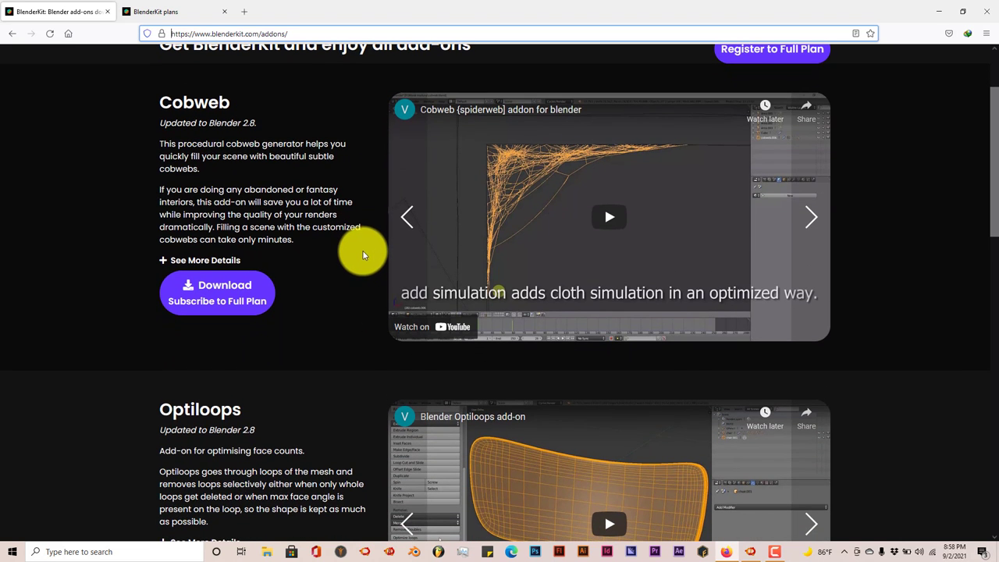
scroll(363, 252, down, 5)
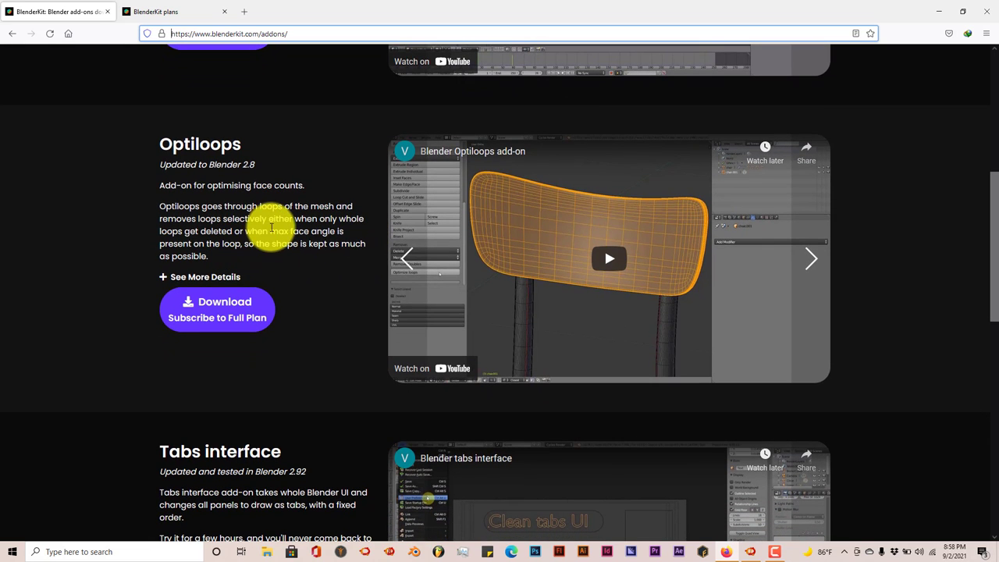
click(188, 20)
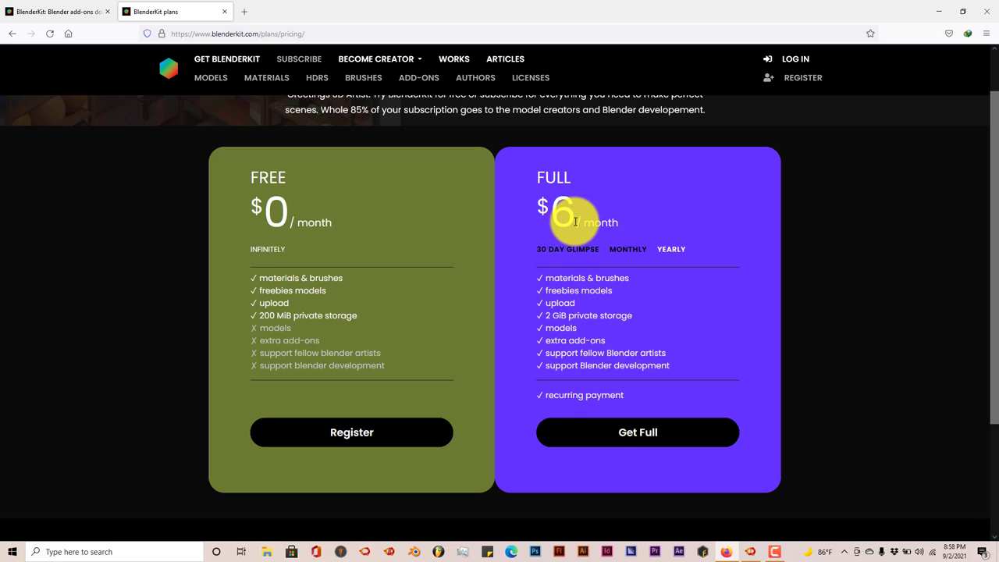
- Compare the FULL plan's monthly and $11/month 30 DAY GLIMPSE prices, then minimize Firefox
click(636, 256)
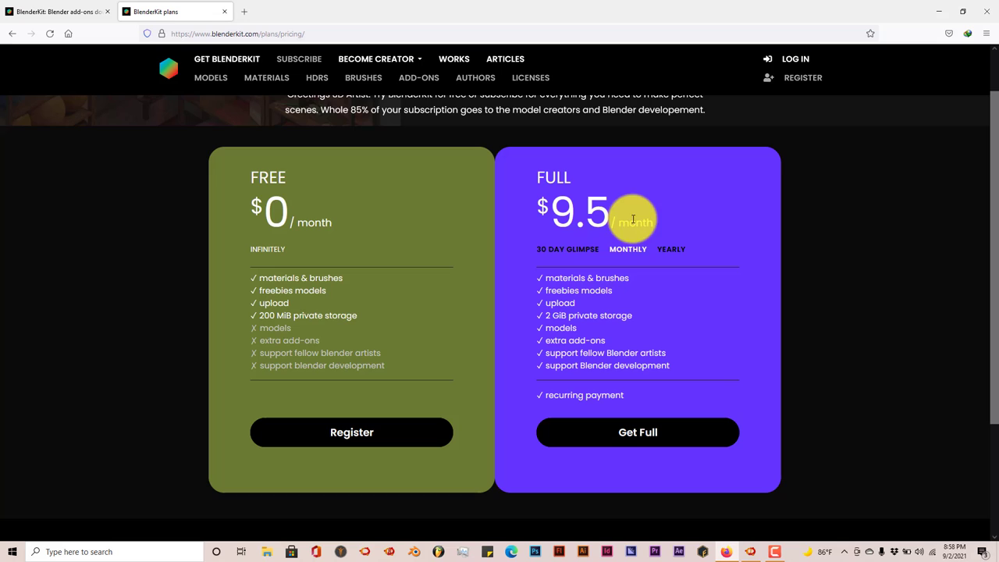
click(583, 251)
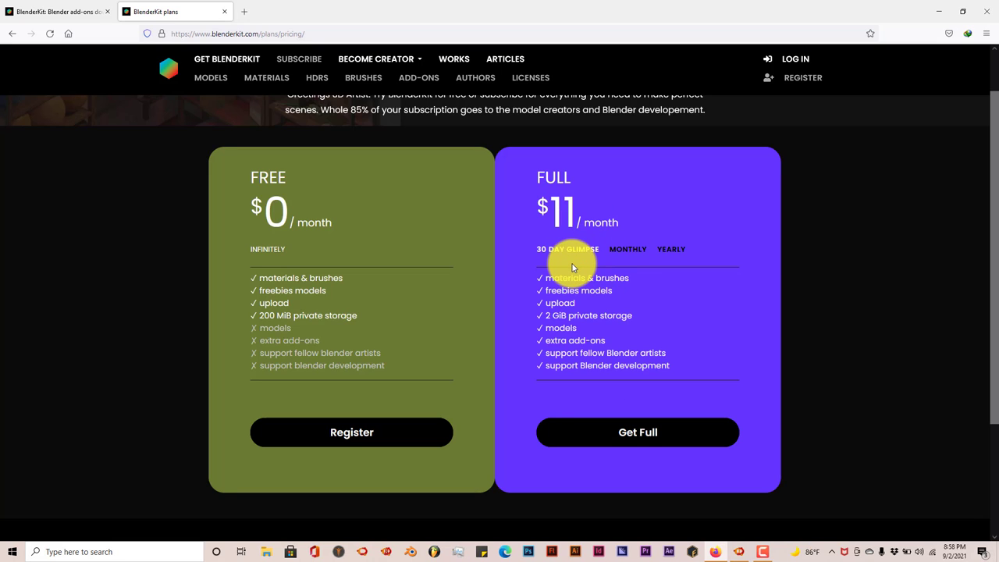
scroll(572, 268, down, 2)
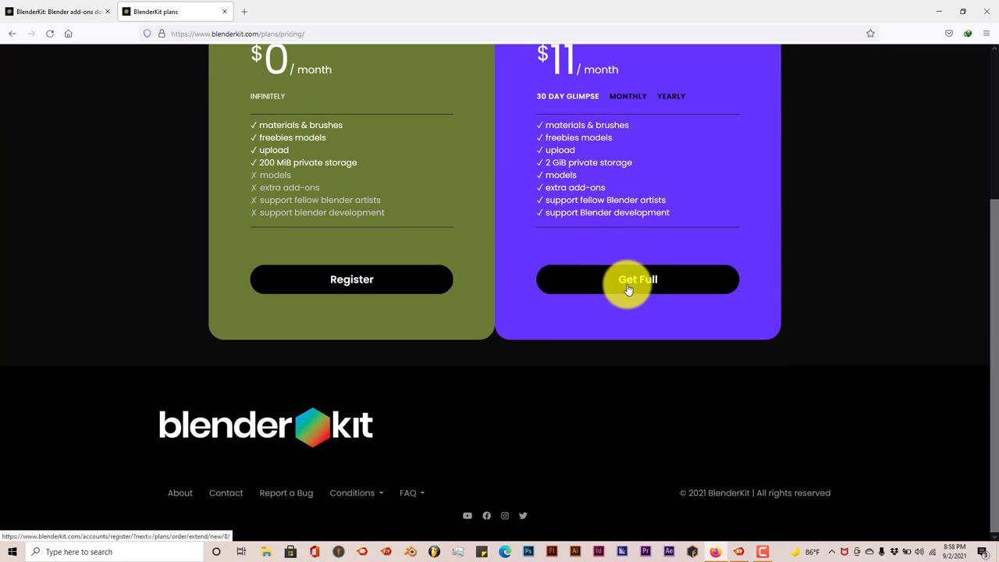
scroll(631, 188, up, 1)
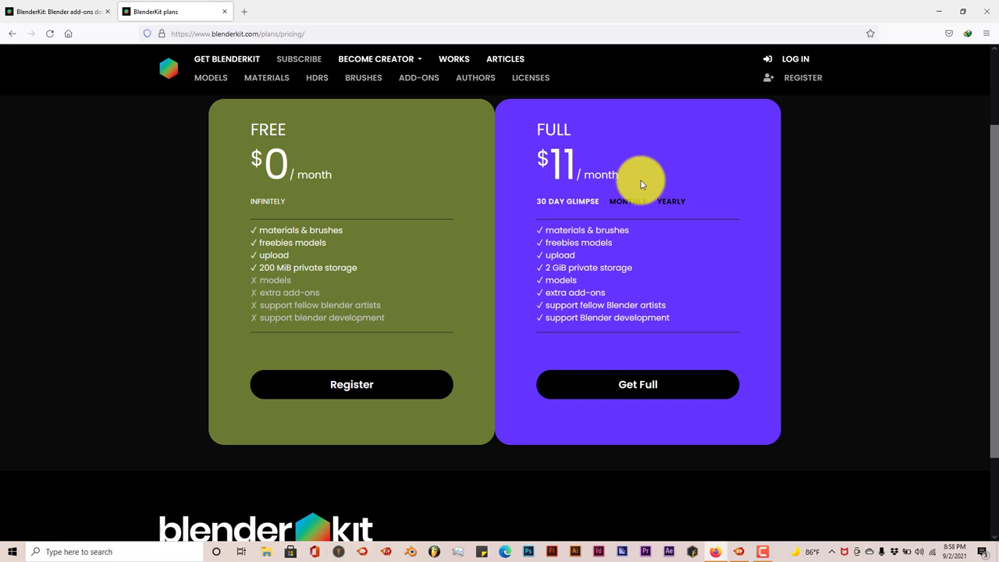
scroll(620, 211, up, 1)
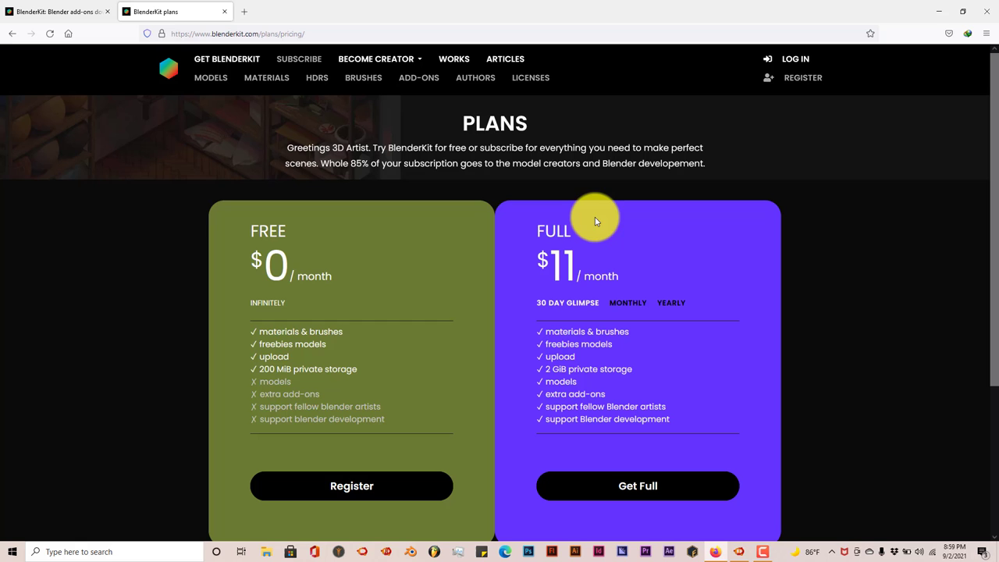
click(939, 11)
- Raise the World background colour's value to light grey in World properties
middle_drag(390, 310, 389, 304)
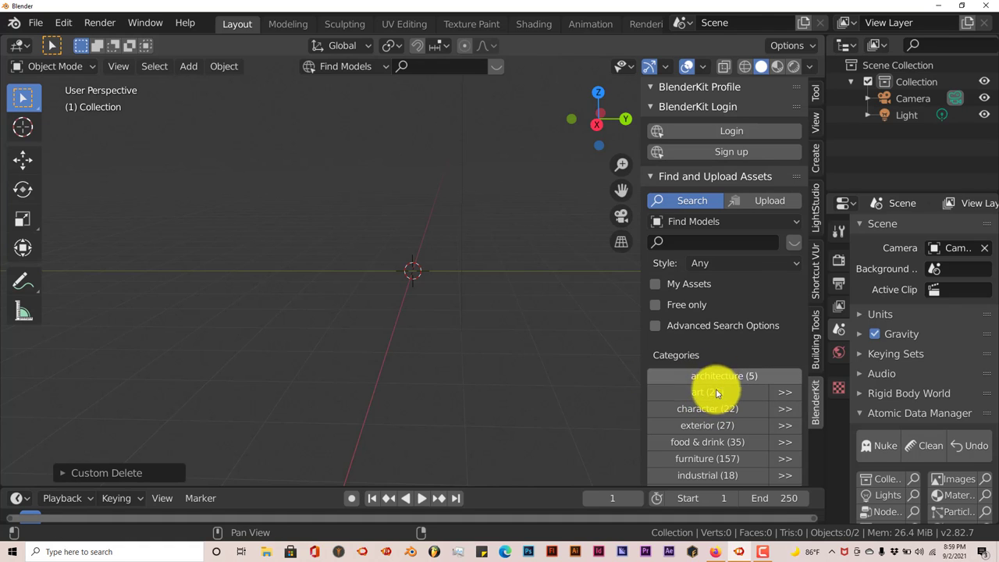
scroll(741, 441, down, 2)
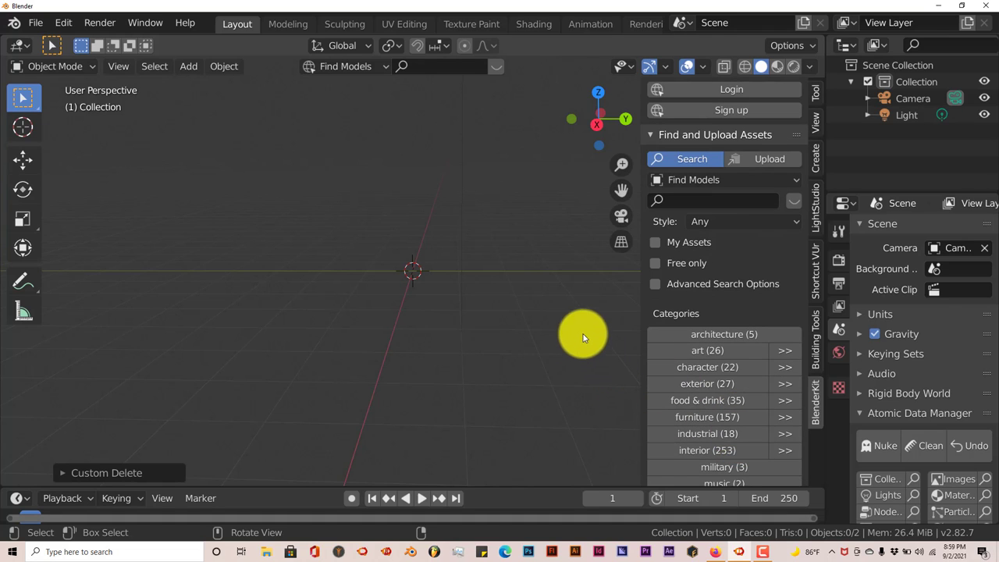
scroll(751, 283, up, 1)
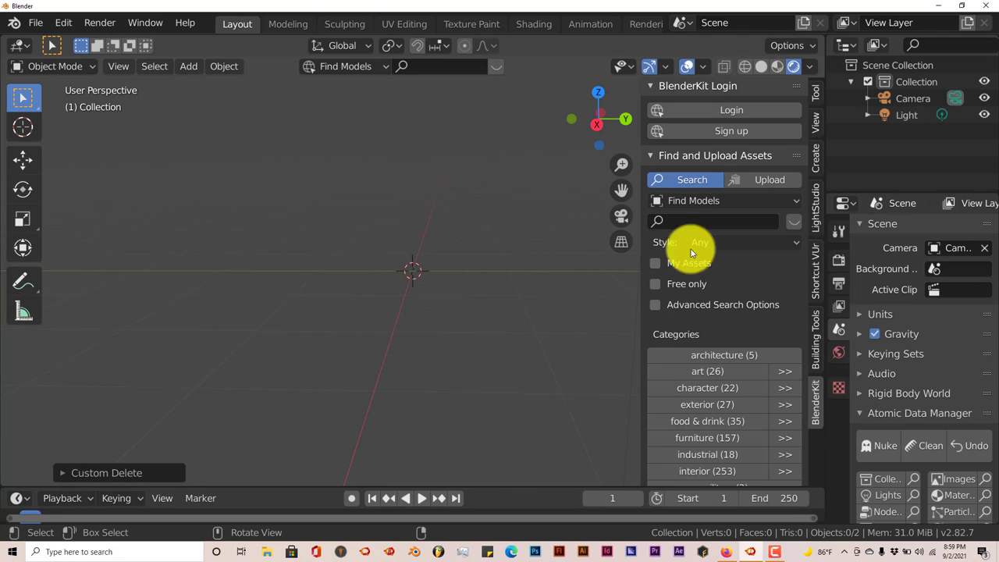
click(839, 352)
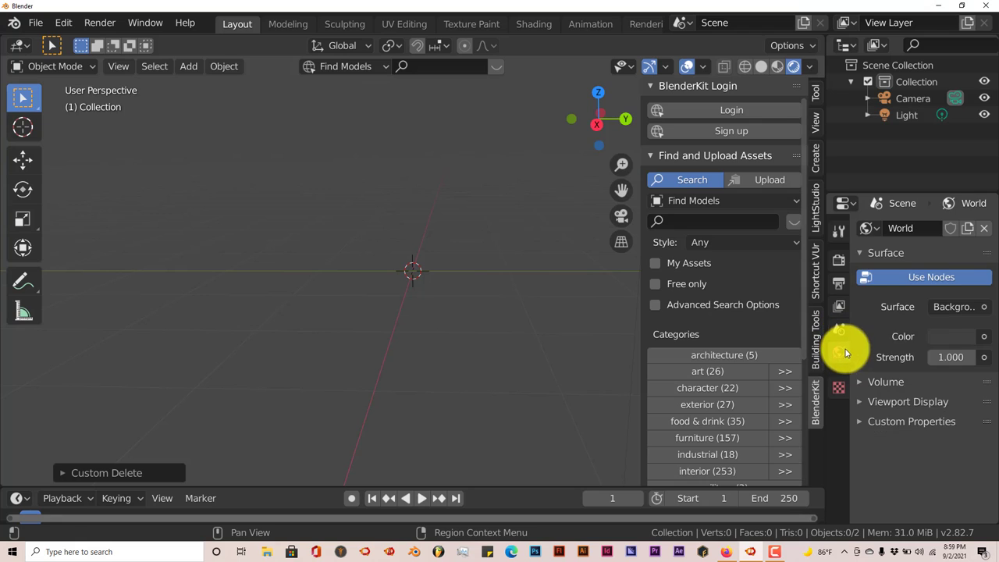
click(951, 337)
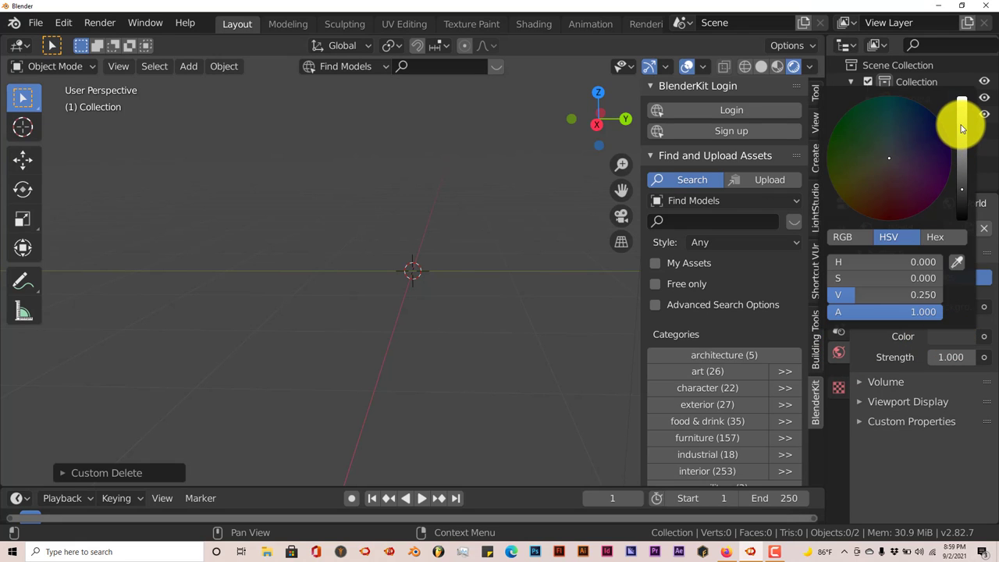
click(962, 128)
middle_drag(401, 289, 426, 321)
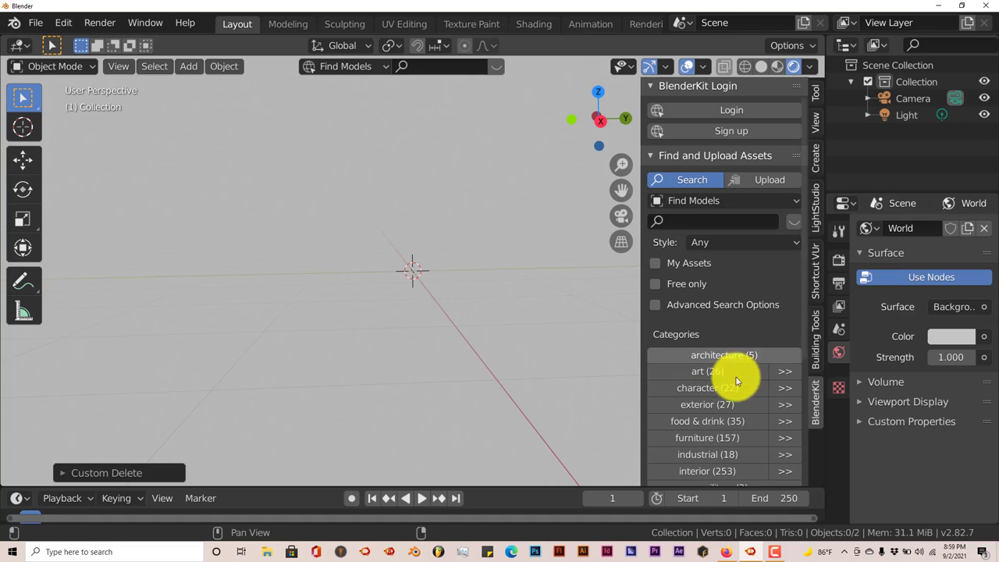
- Open the art category's 65 results and preview the book thumbnails, including the game-ready Book
click(789, 377)
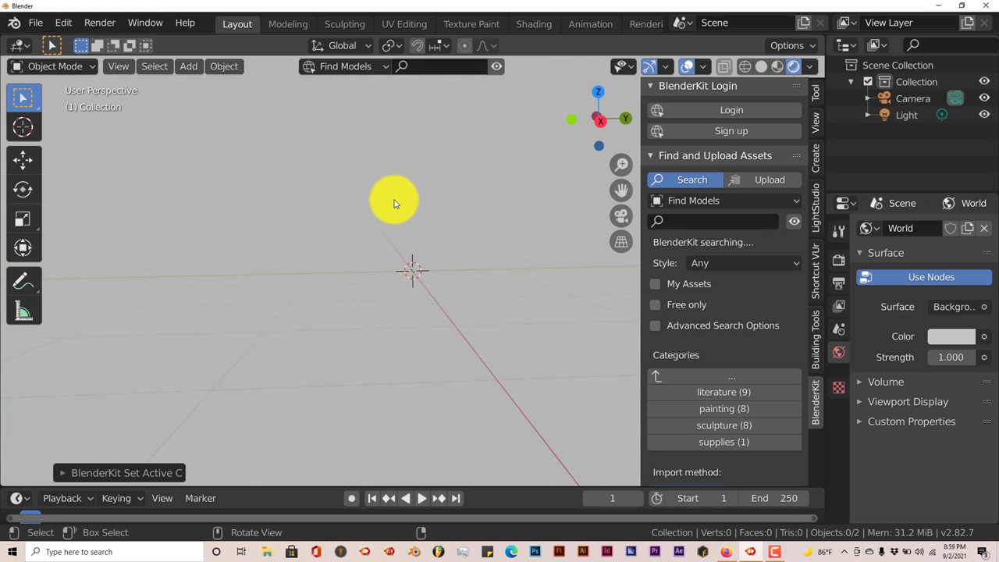
mouse_move(372, 167)
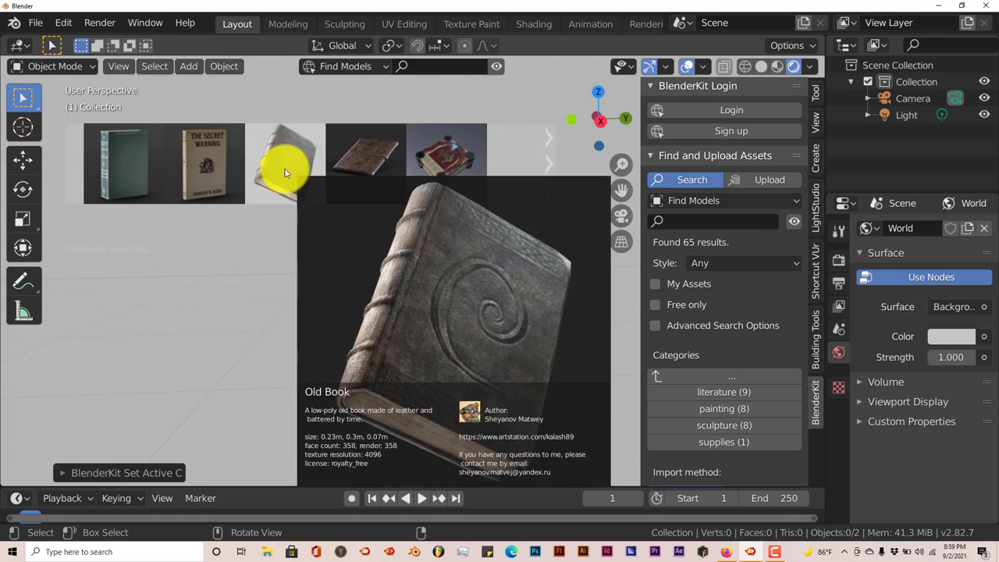
mouse_move(134, 171)
mouse_move(190, 172)
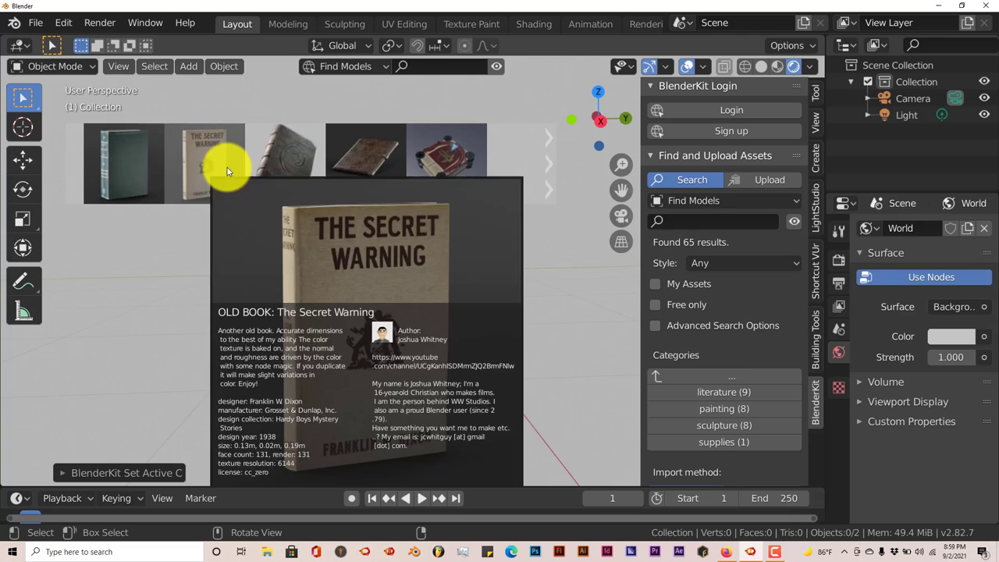
mouse_move(421, 154)
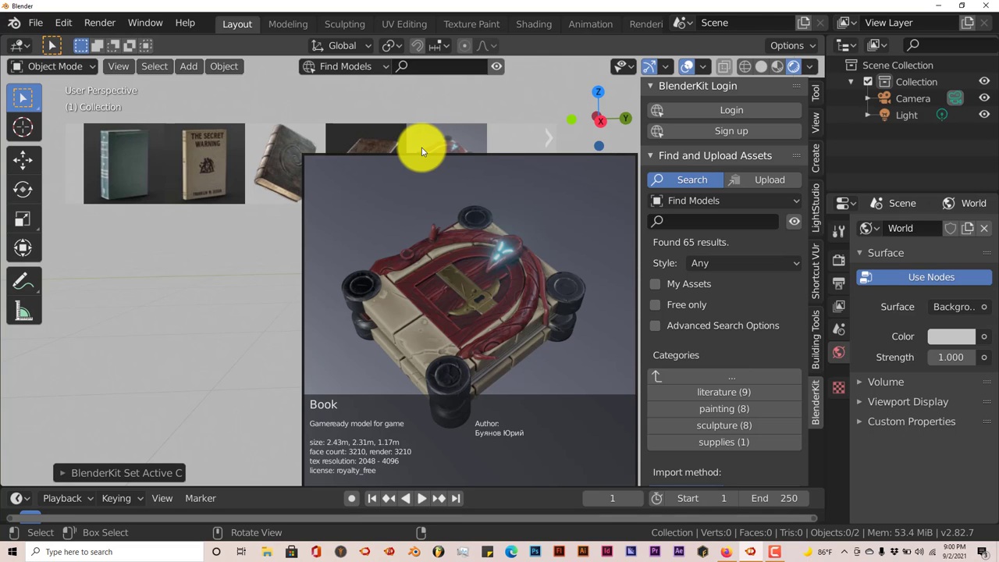
- Download the red Book asset and place it at the 3D cursor
click(424, 149)
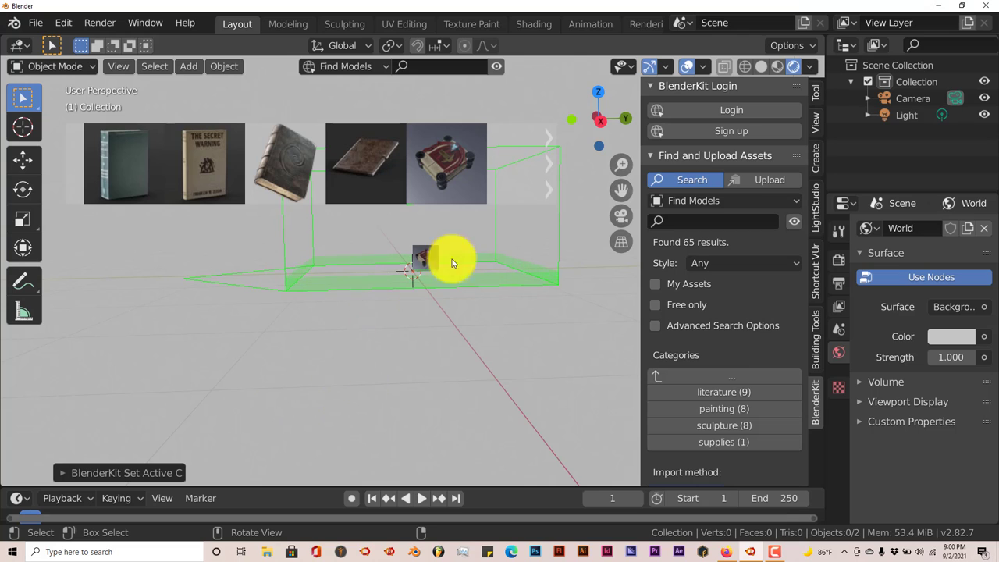
mouse_move(459, 191)
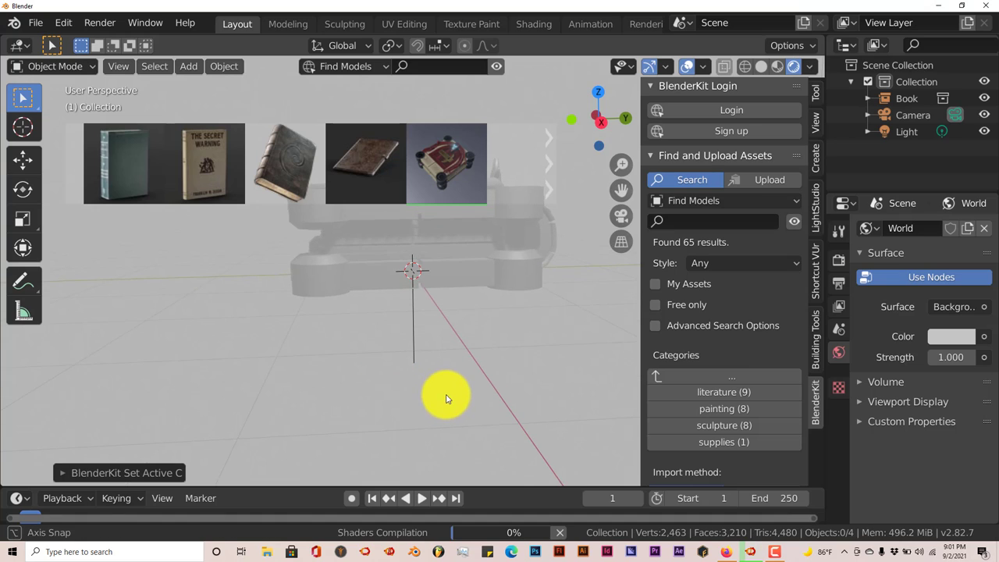
- Orbit around the imported red Book from several angles, select it, and zoom to inspect it
mouse_move(428, 378)
middle_down()
mouse_move(408, 345)
mouse_move(418, 369)
middle_up()
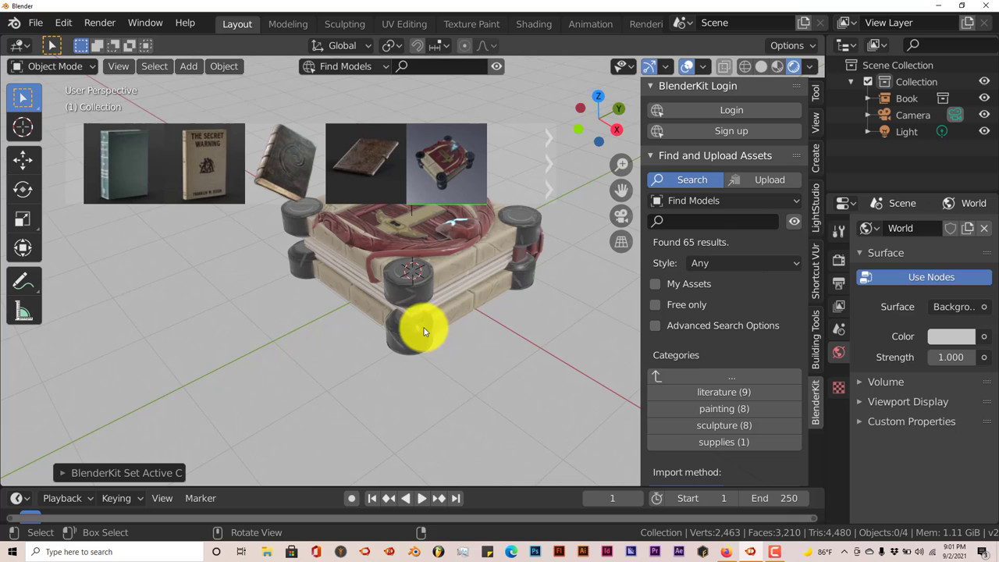
middle_drag(424, 332, 535, 279)
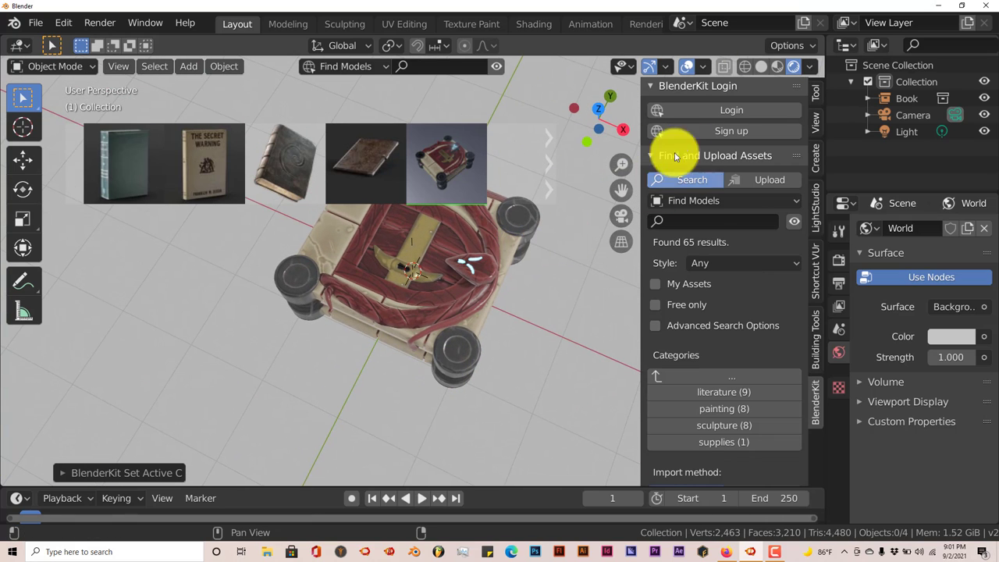
click(450, 299)
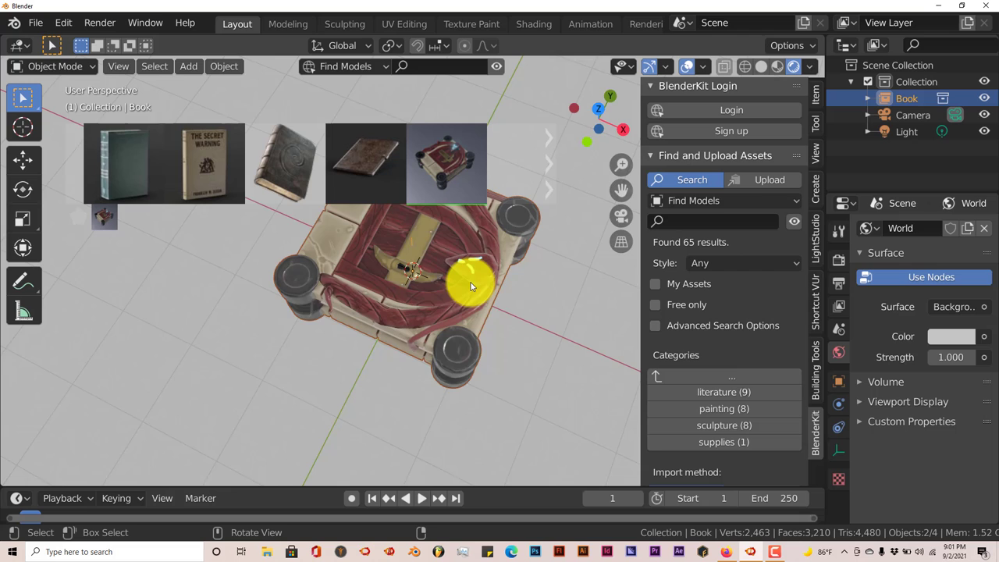
scroll(471, 286, up, 3)
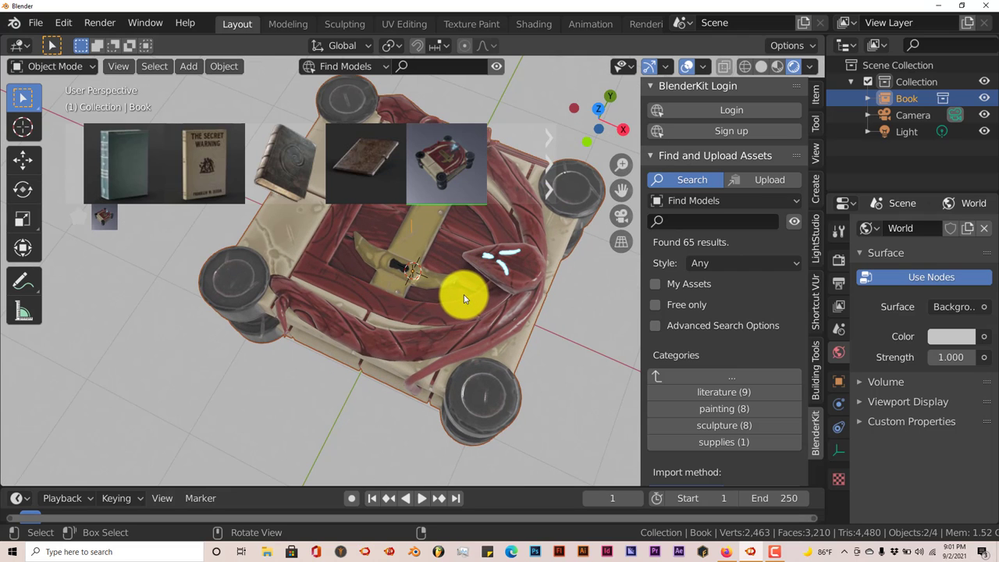
scroll(426, 294, down, 2)
middle_drag(426, 295, 411, 274)
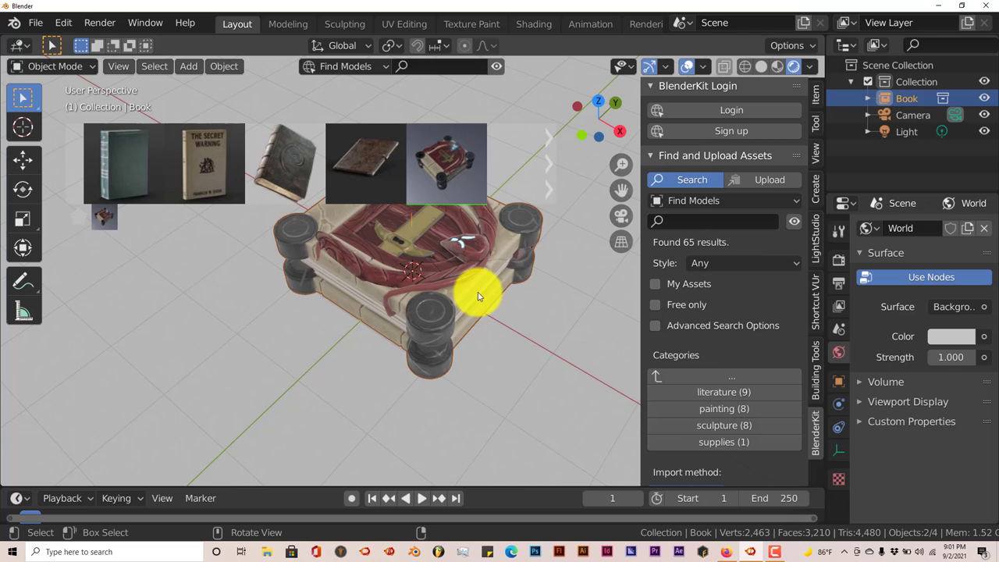
mouse_move(466, 297)
middle_down()
mouse_move(467, 329)
mouse_move(457, 313)
middle_up()
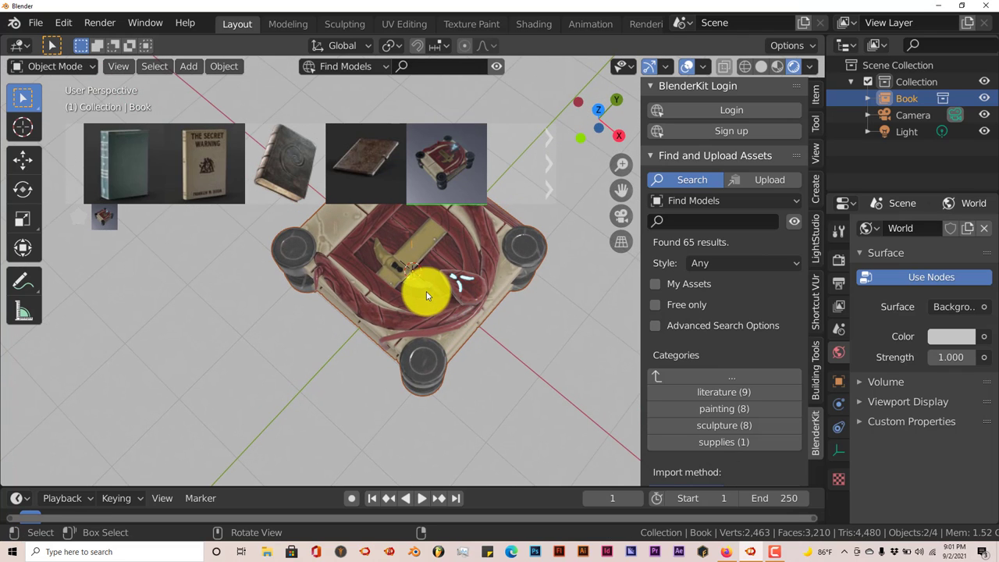
- Preview the book thumbnails, then switch to the painting (8) category
mouse_move(365, 185)
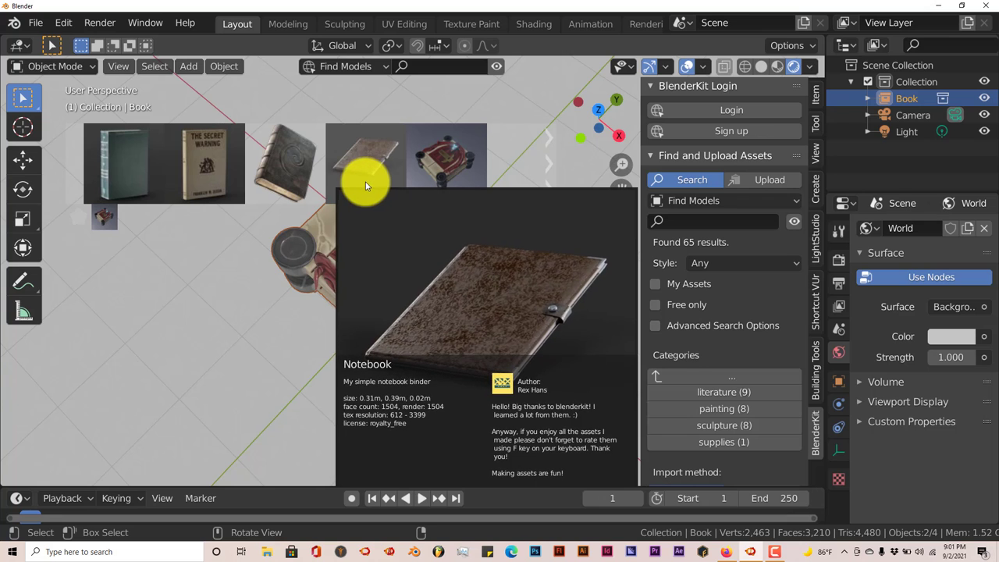
mouse_move(135, 189)
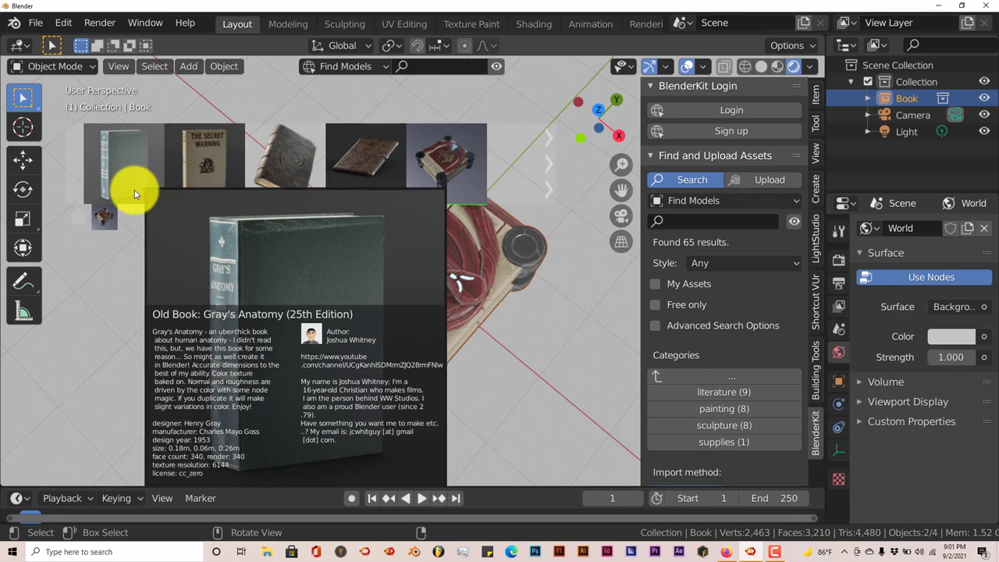
mouse_move(264, 178)
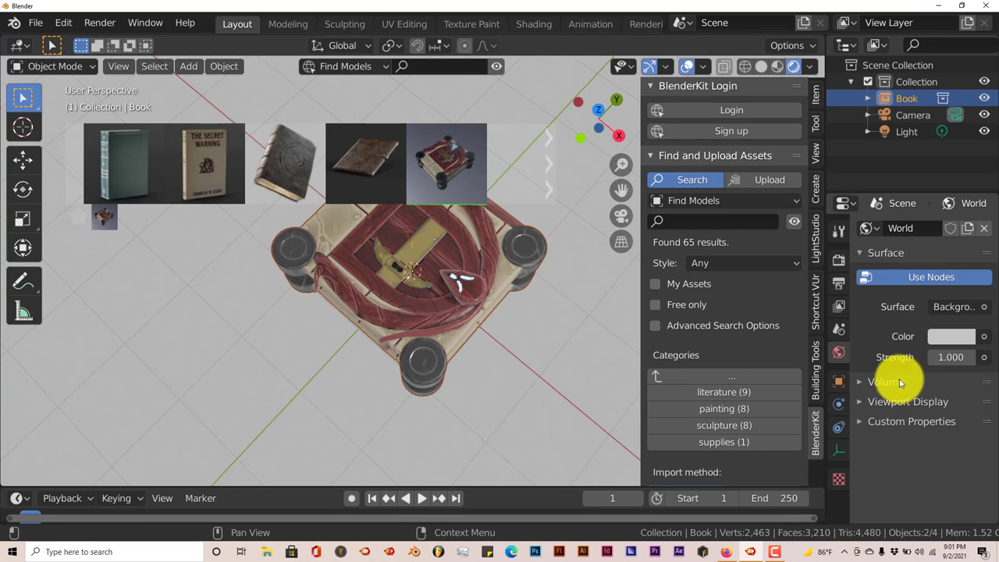
click(758, 408)
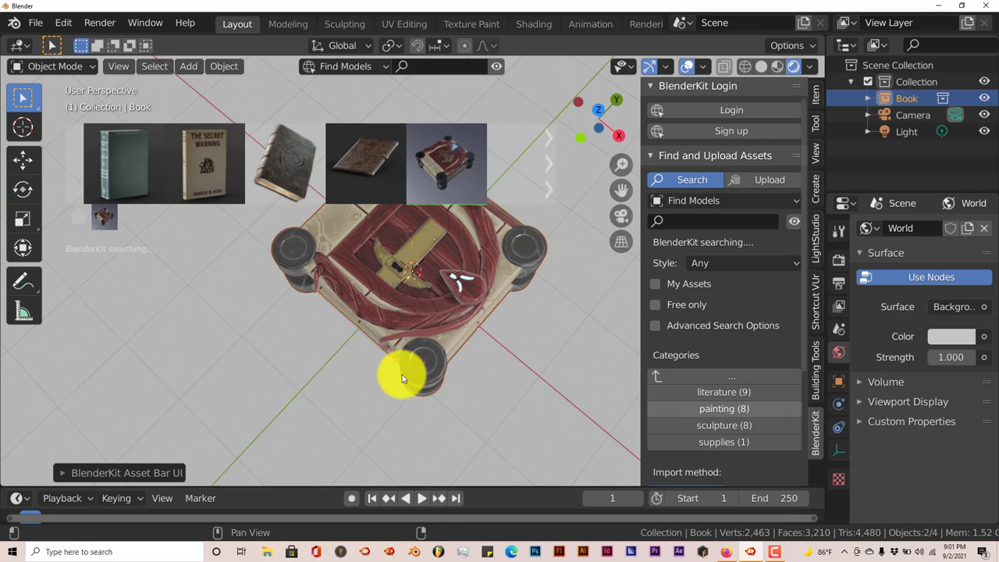
- Page twice through the 165 painting results, previewing framed pictures like Wall Pics #01
mouse_move(117, 201)
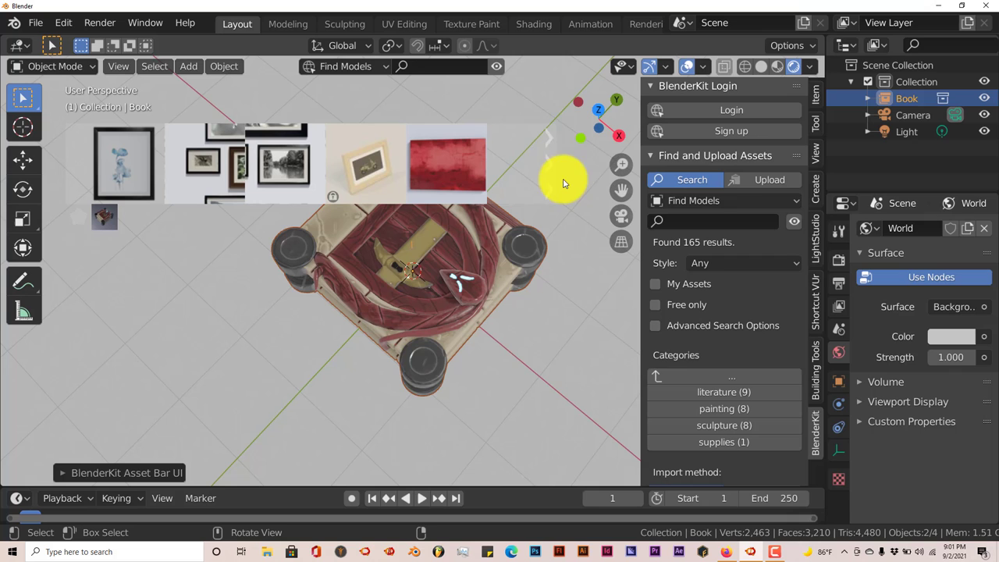
click(546, 160)
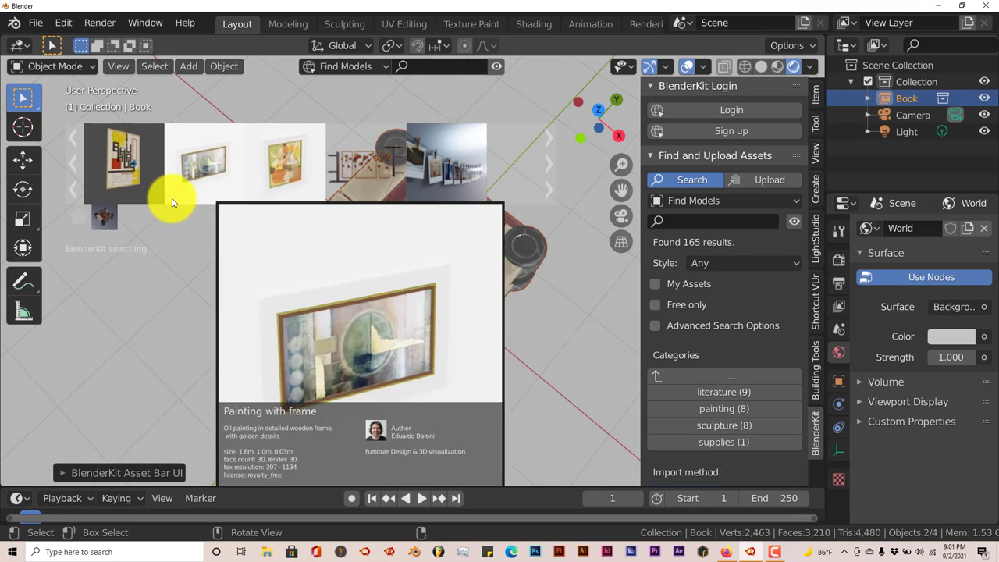
mouse_move(339, 159)
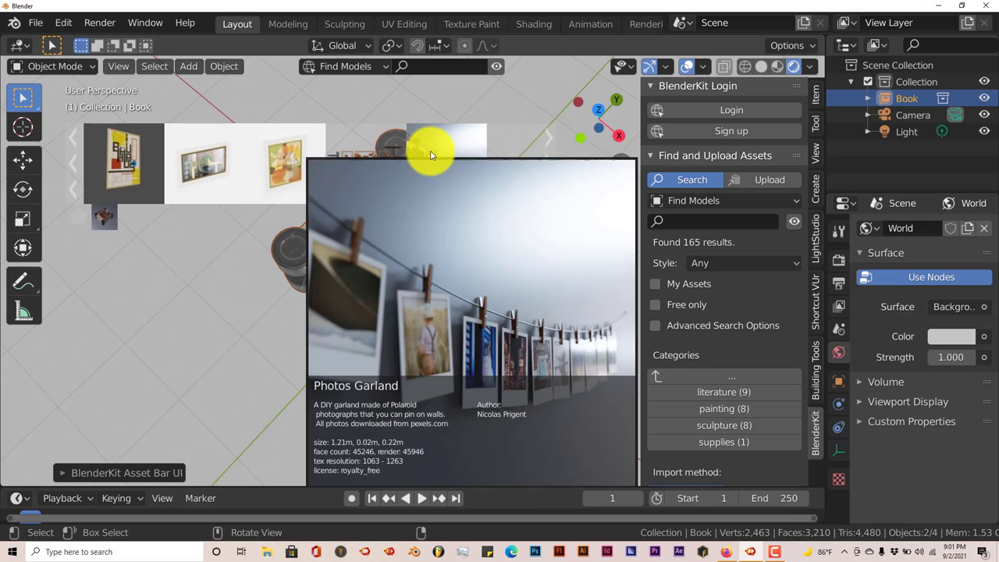
mouse_move(310, 168)
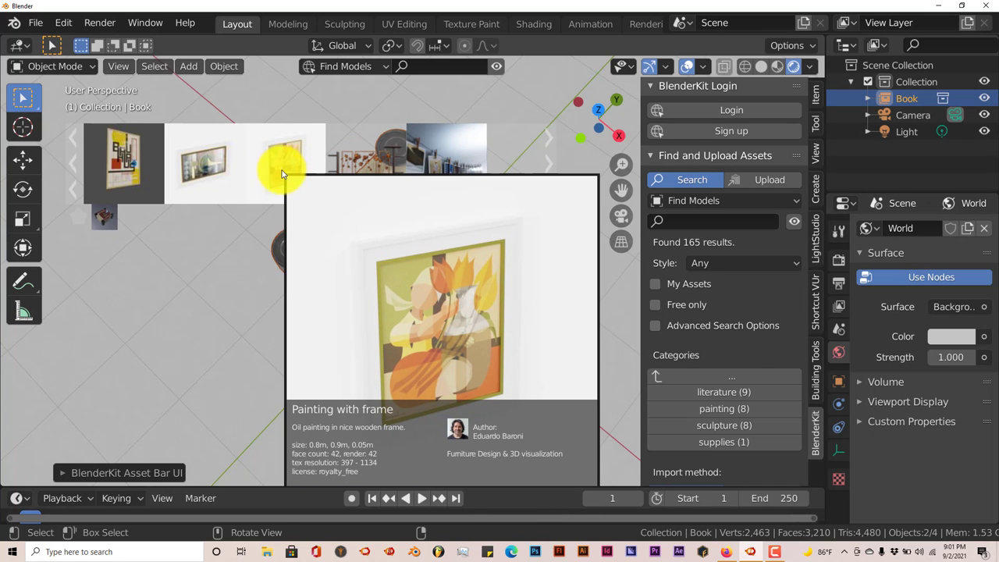
mouse_move(196, 175)
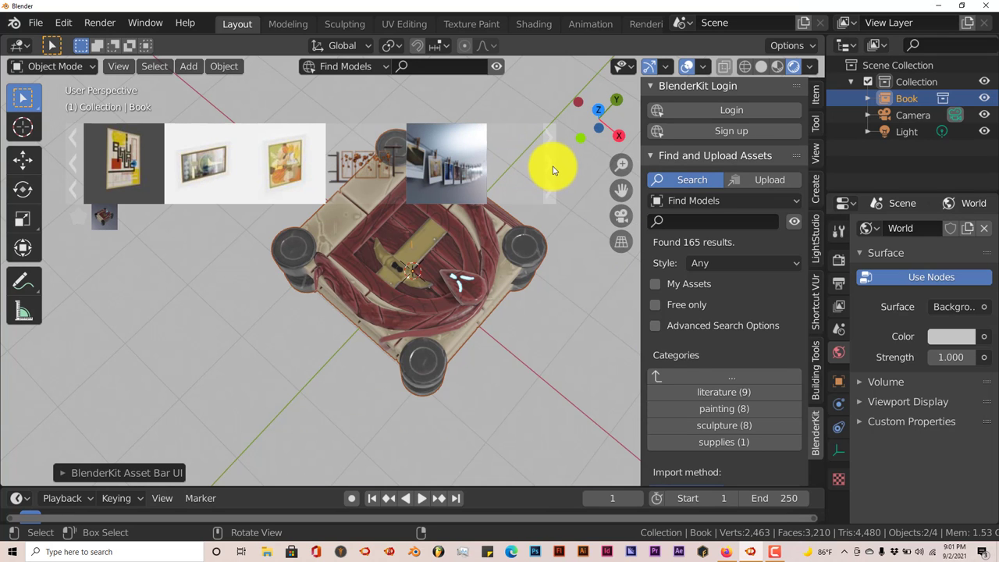
click(553, 170)
mouse_move(142, 198)
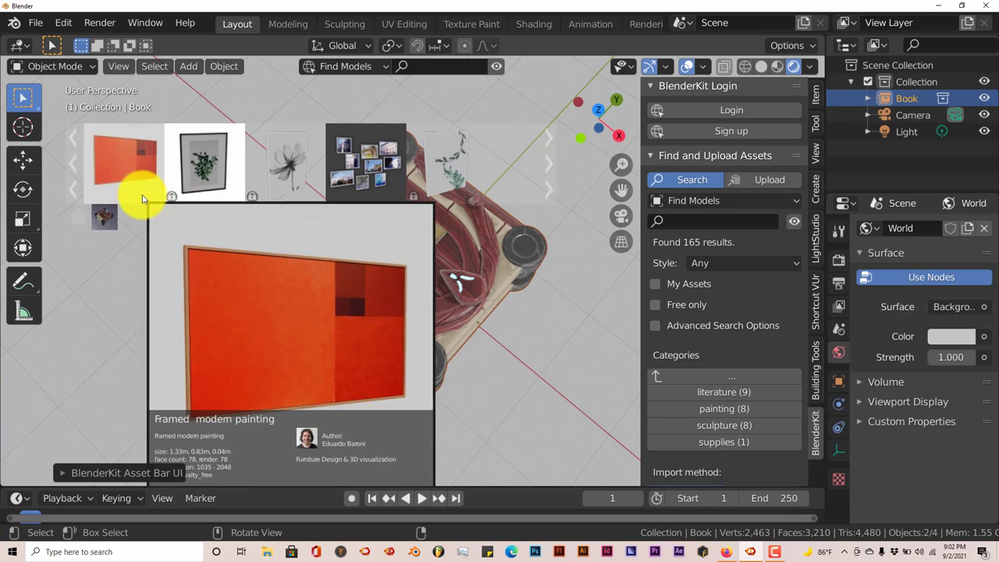
mouse_move(174, 201)
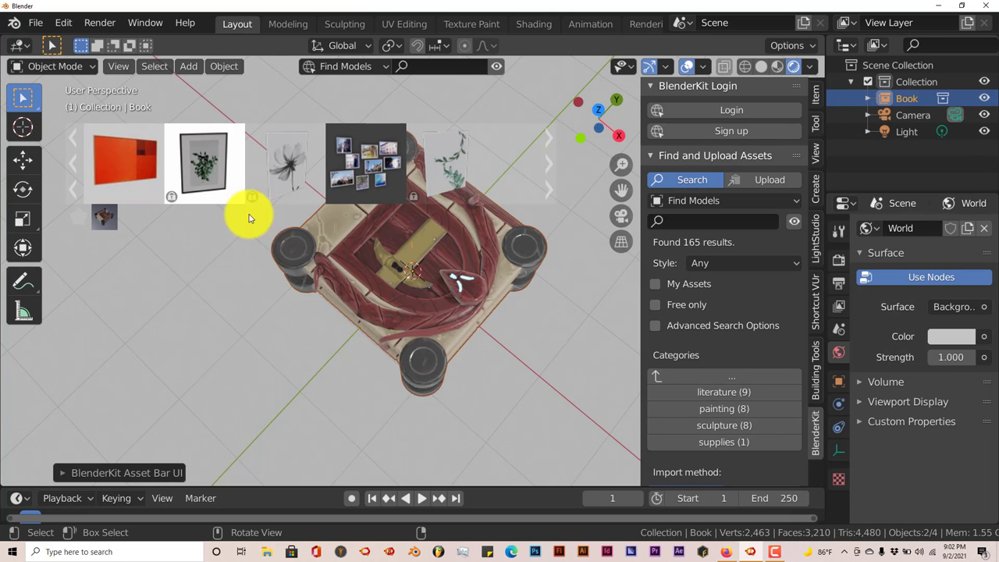
mouse_move(172, 181)
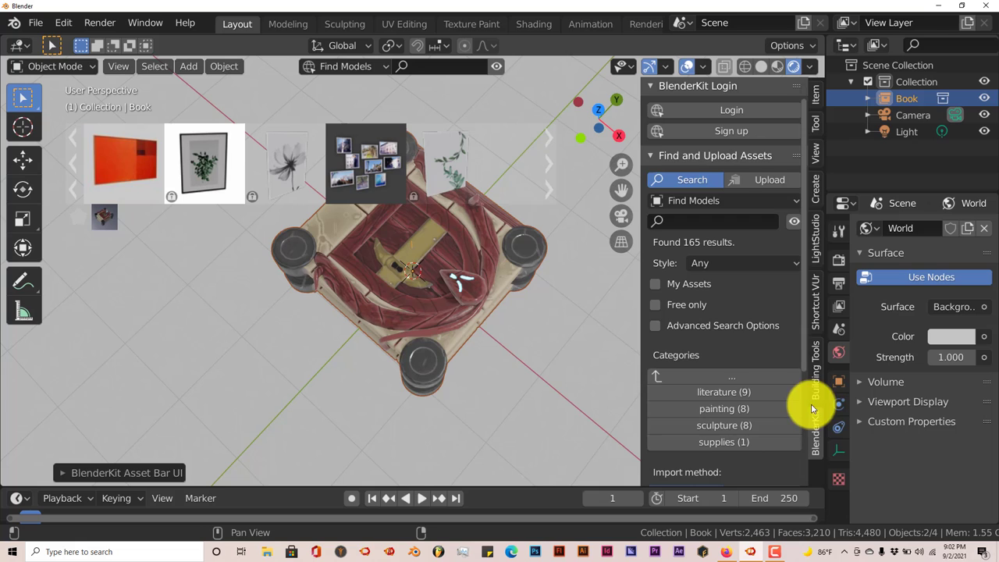
- Return to the top-level categories and open furniture with its subcategories
scroll(789, 411, down, 1)
scroll(784, 410, down, 5)
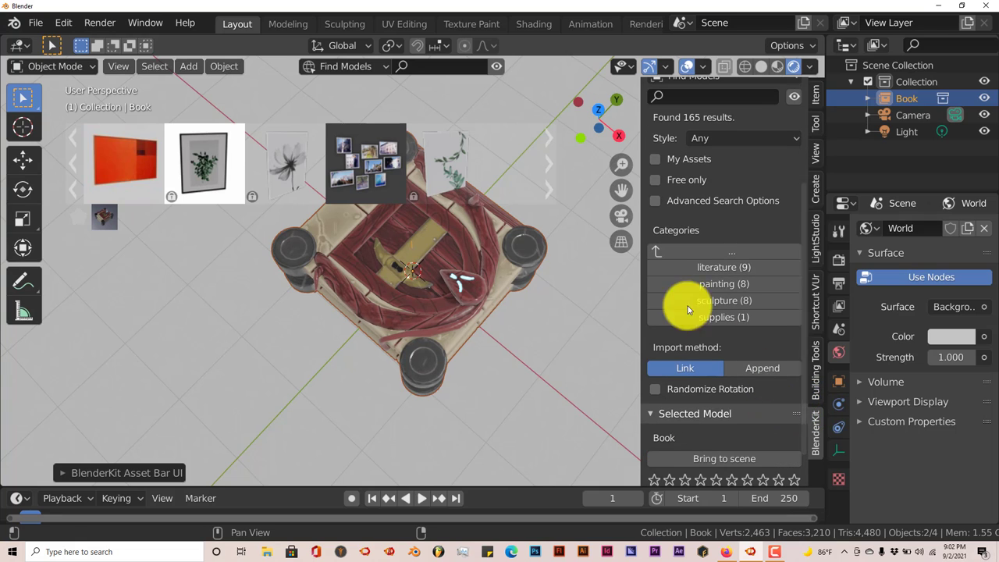
click(657, 253)
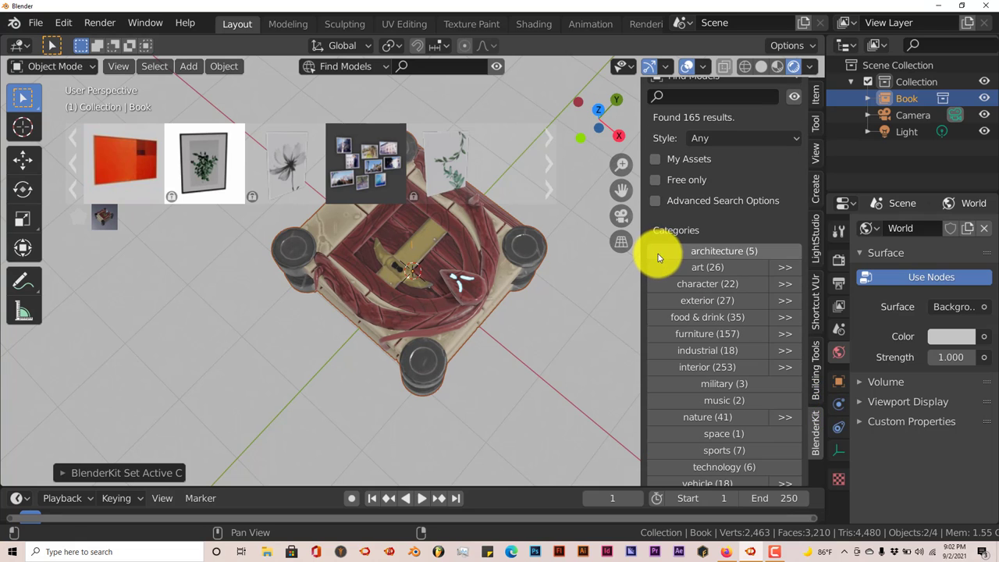
click(709, 333)
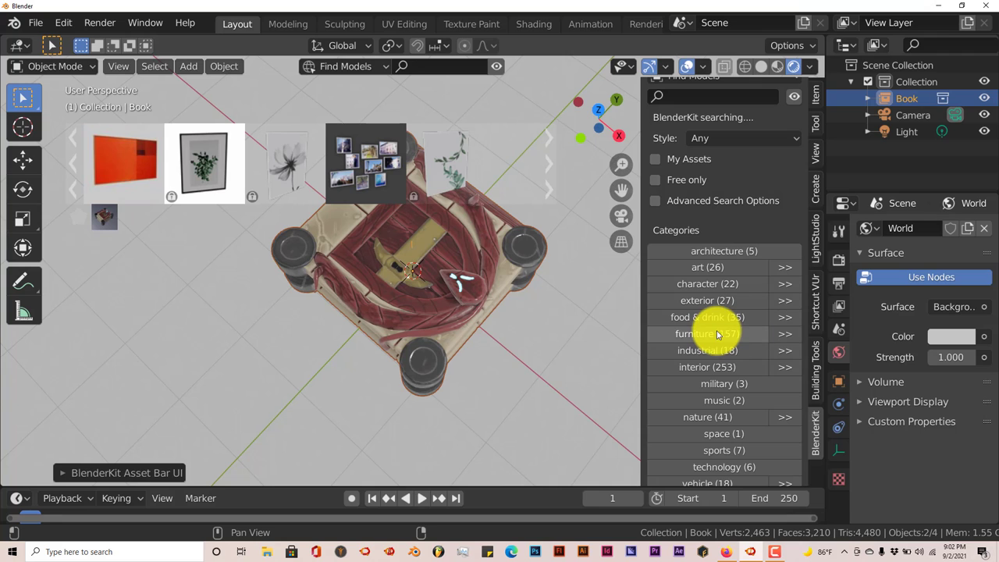
click(792, 334)
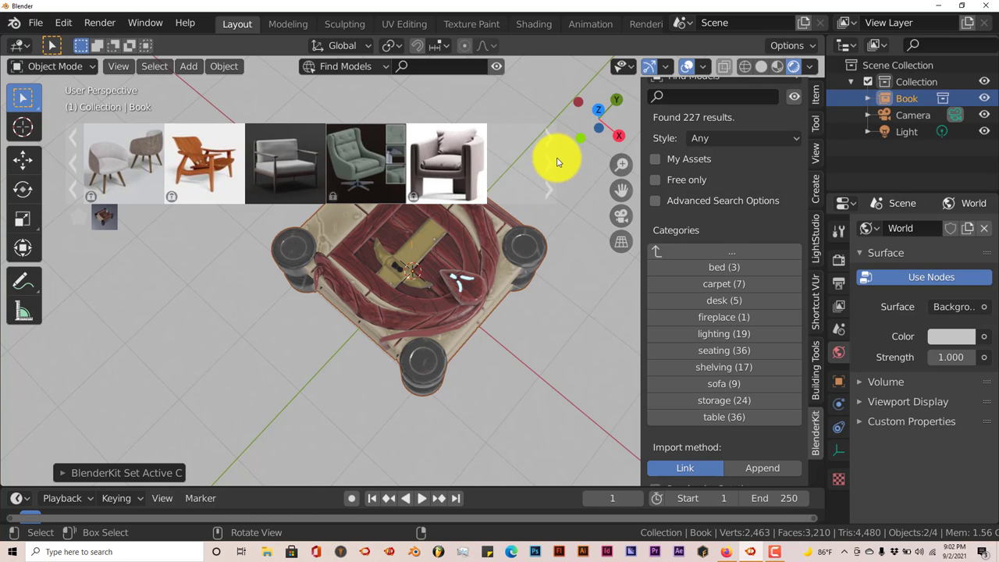
- Page through the 227 furniture results, previewing armchairs like Leather Chair with Footstool and Ikea strandmon
click(545, 161)
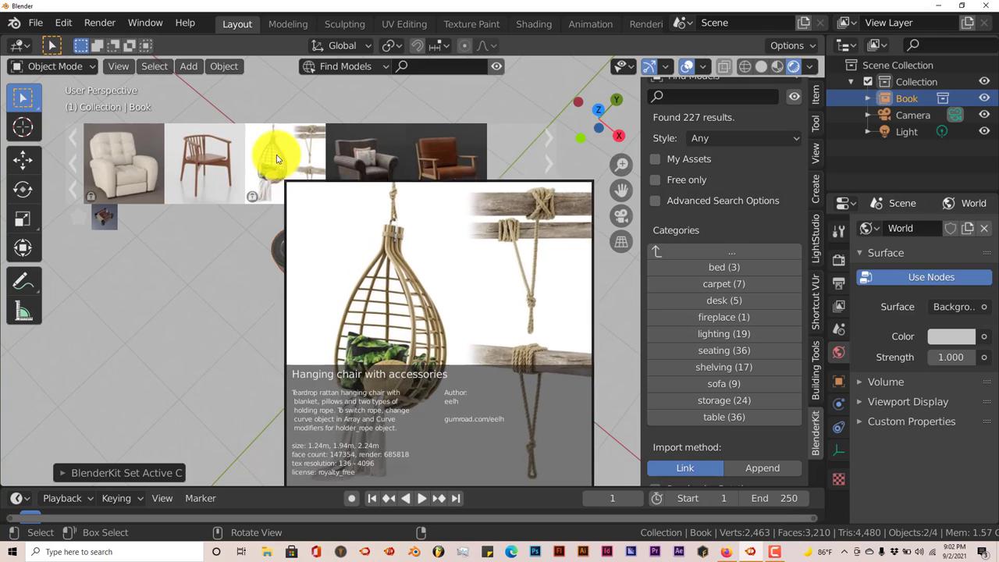
mouse_move(122, 161)
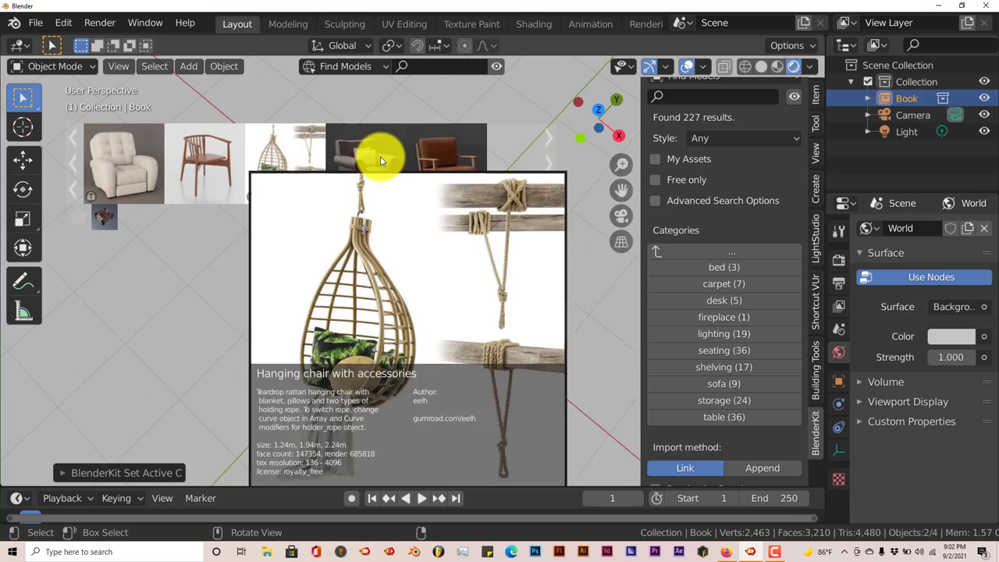
mouse_move(471, 167)
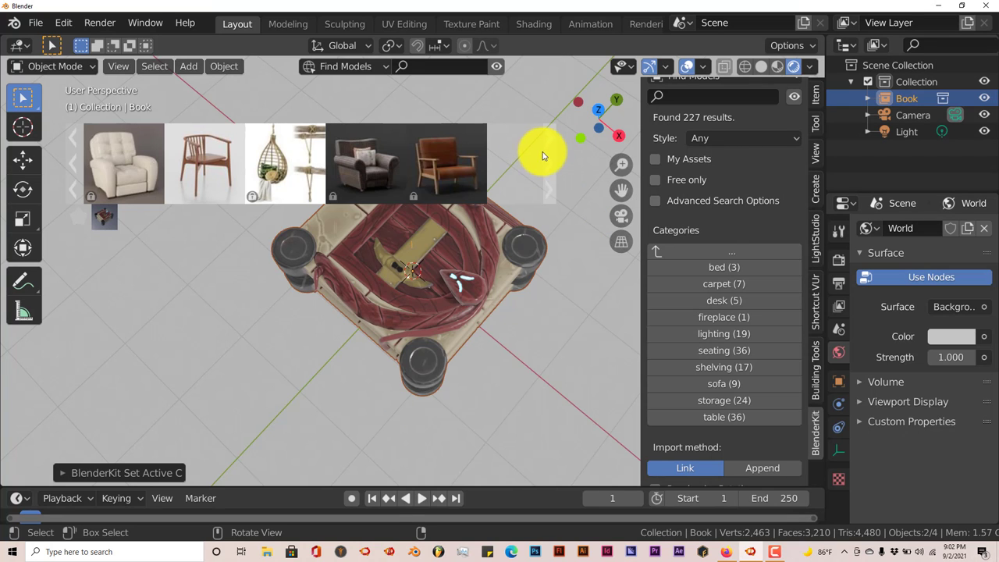
click(546, 153)
mouse_move(223, 174)
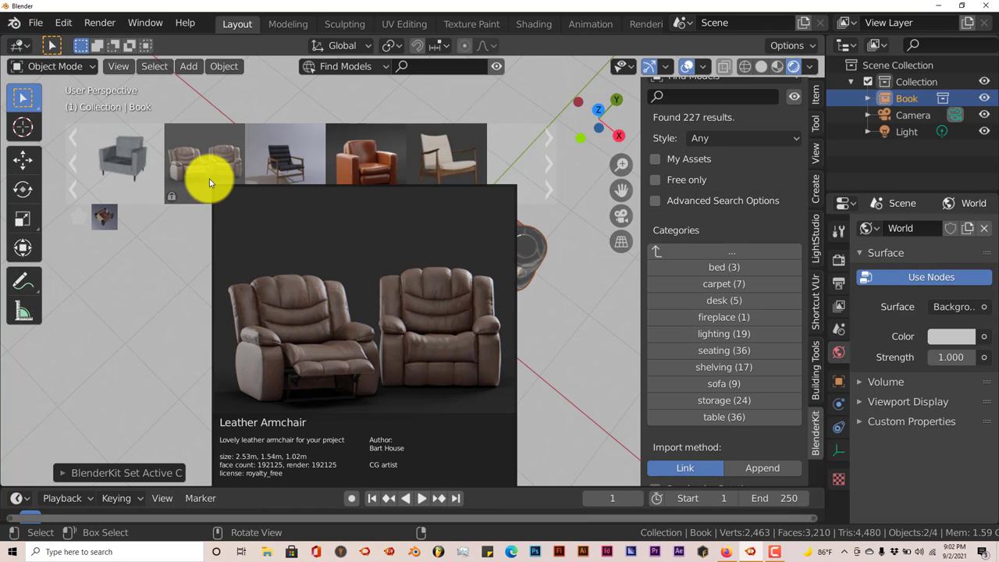
mouse_move(428, 157)
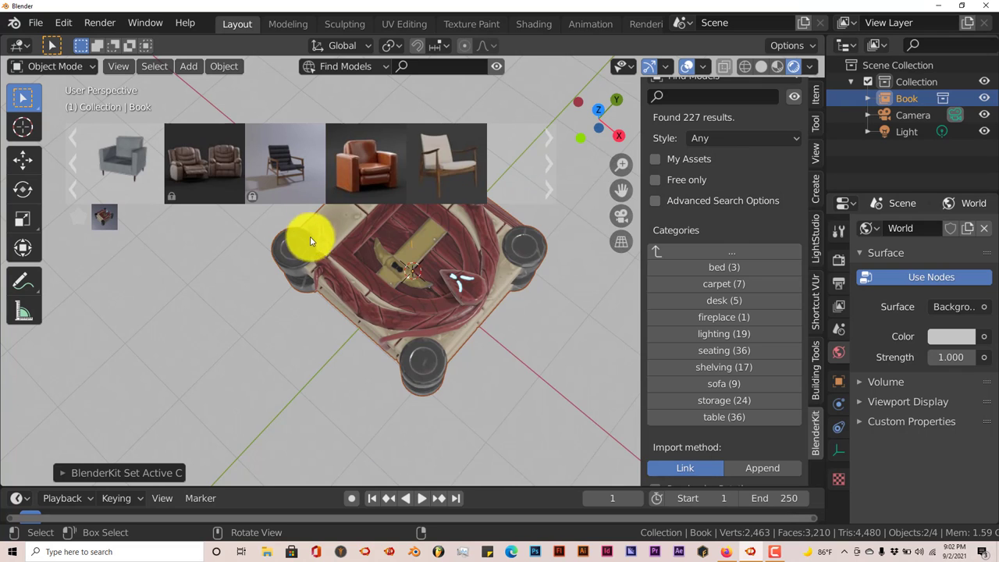
mouse_move(381, 168)
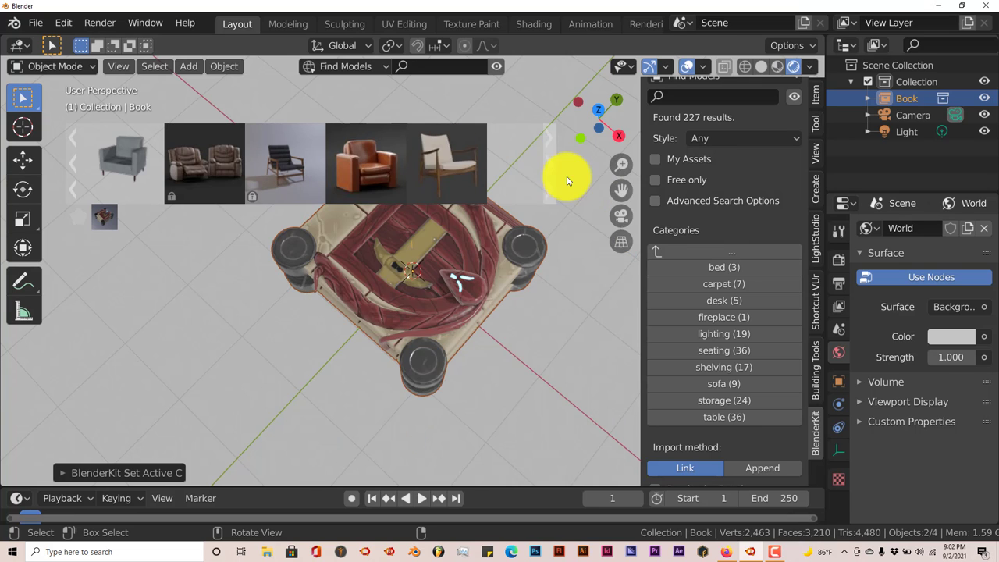
click(551, 167)
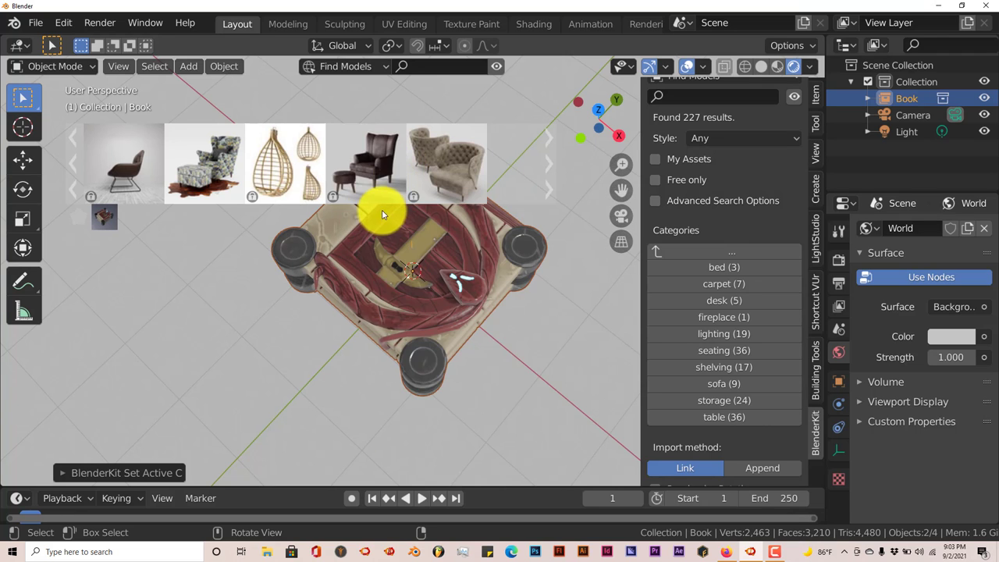
mouse_move(195, 180)
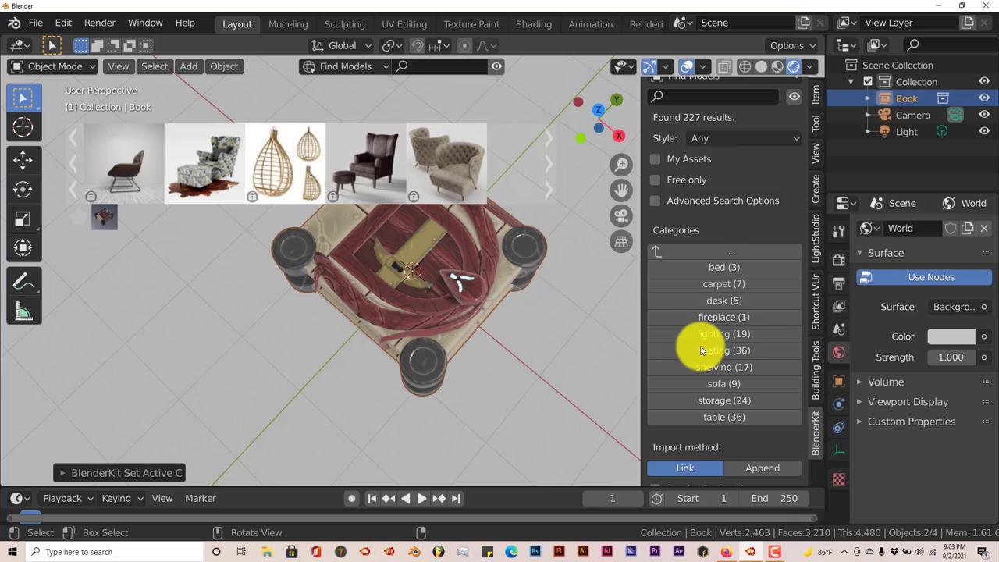
- Browse the BlenderKit storage category and preview thumbnails like the cardboard box and ladder shelf
click(757, 401)
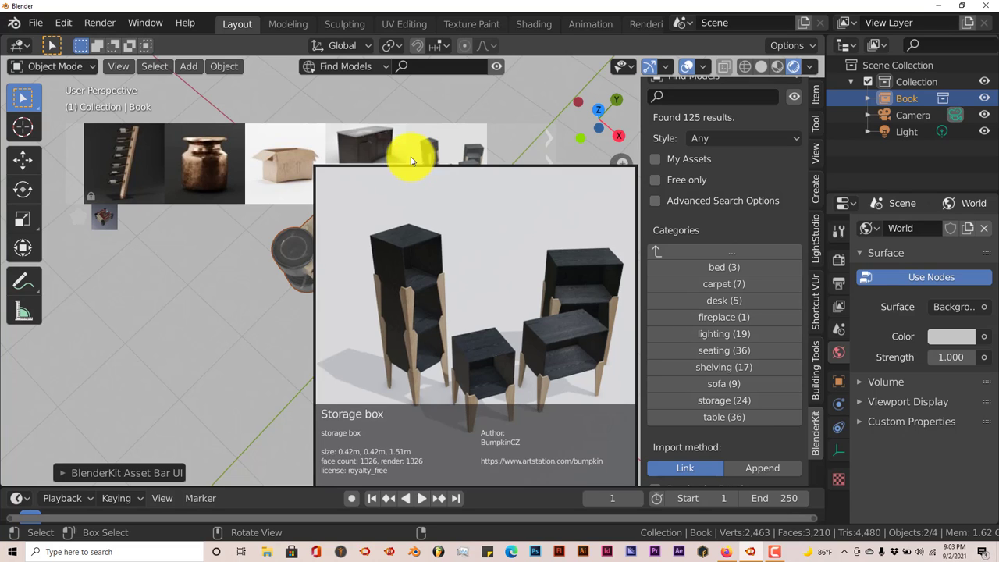
mouse_move(364, 152)
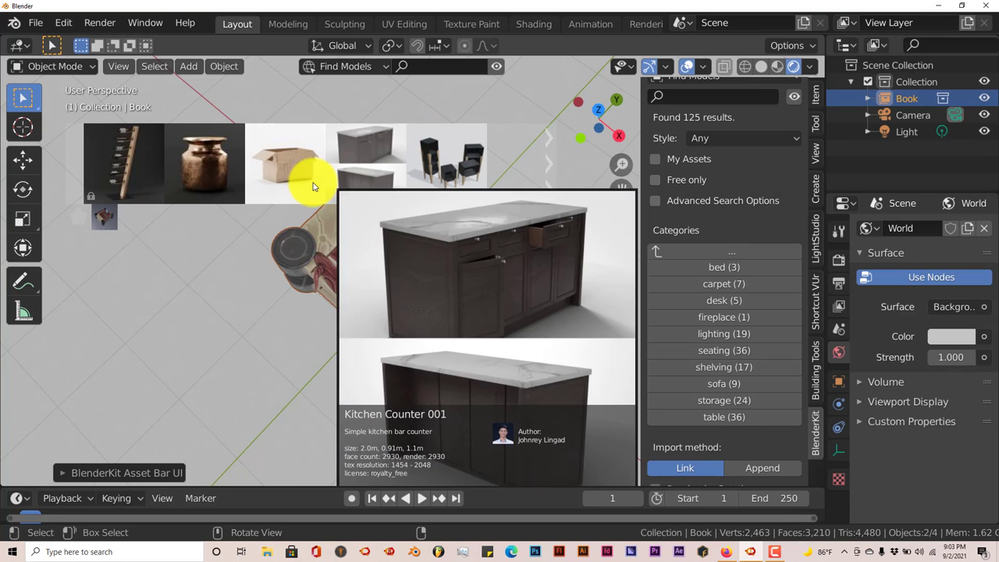
mouse_move(302, 195)
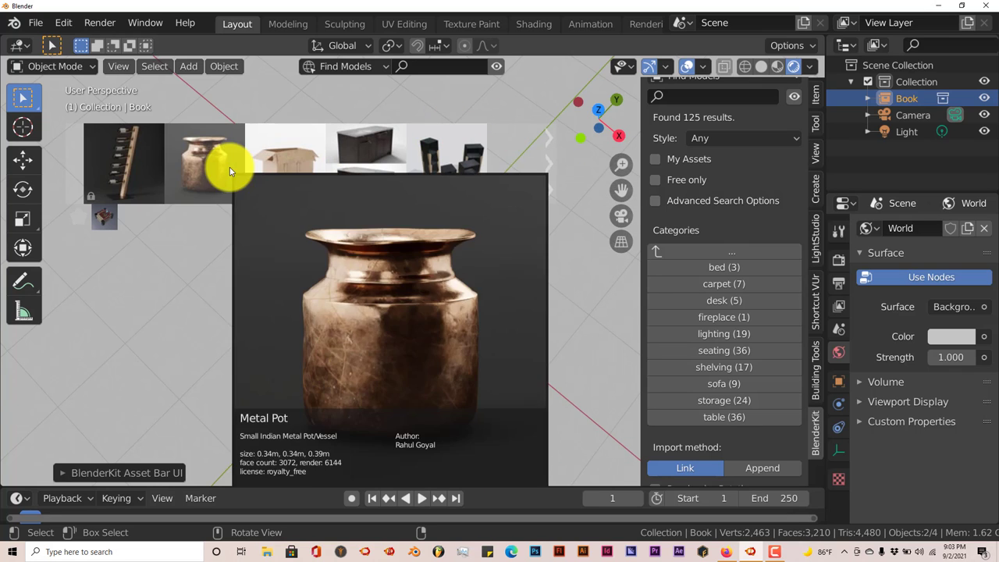
mouse_move(329, 174)
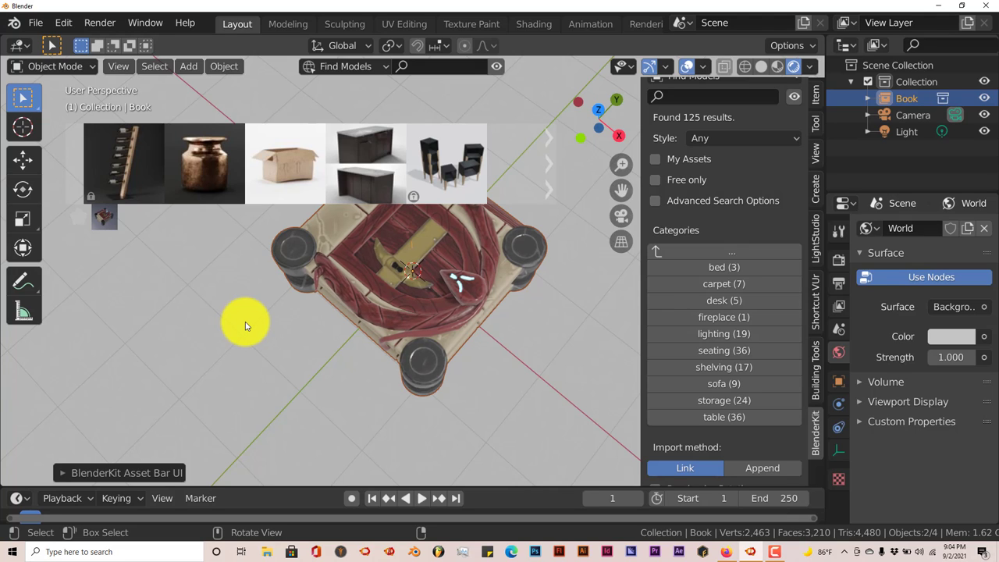
- Bring up the BlenderKit Sign up section, then orbit to a low side view of the Book
scroll(753, 295, up, 5)
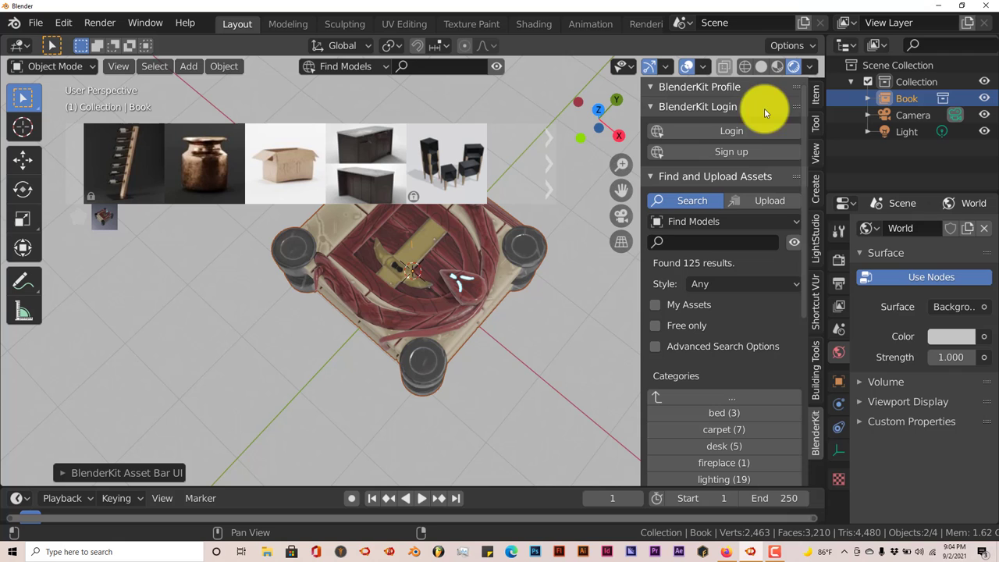
click(735, 150)
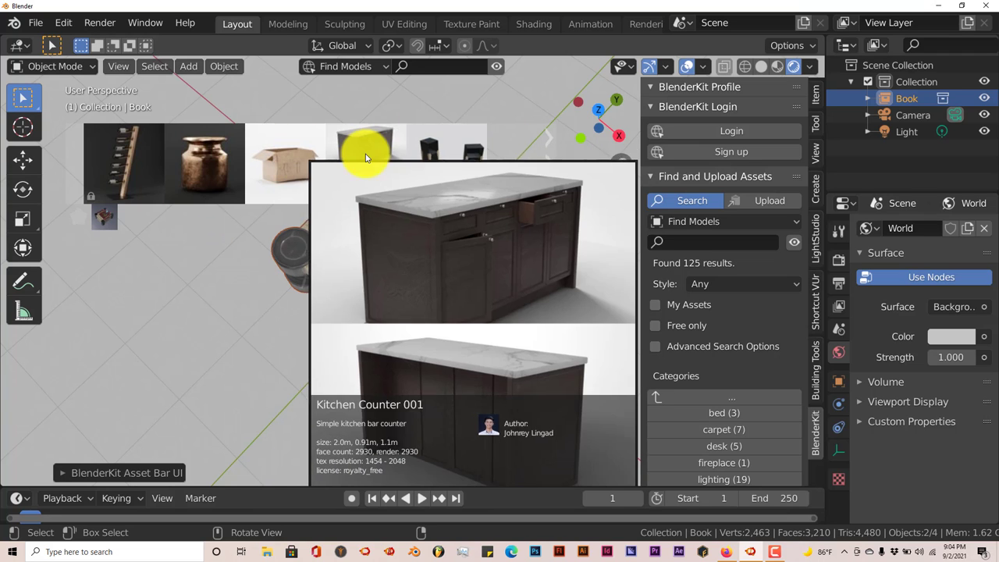
middle_drag(368, 305, 414, 274)
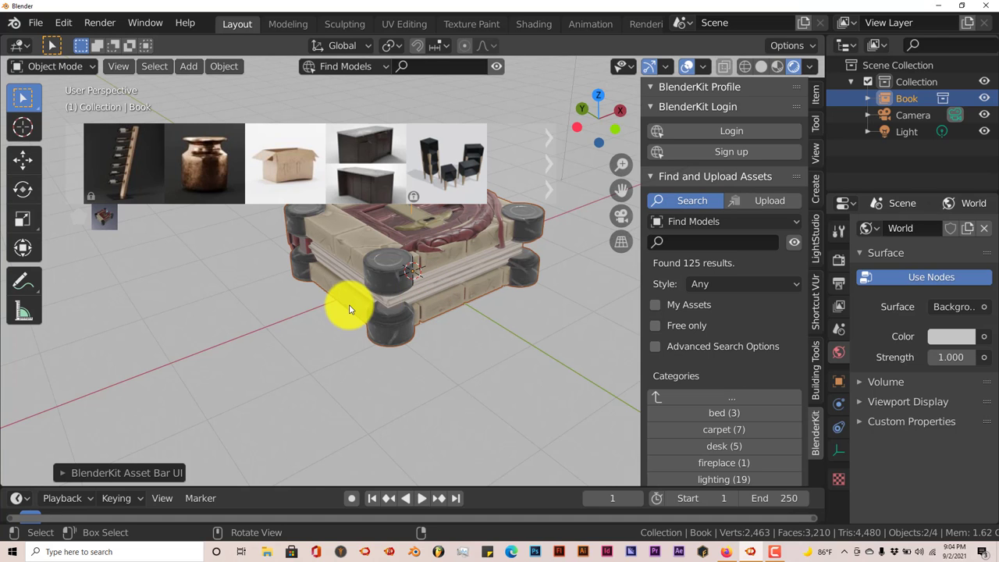
- Orbit to a slightly different low angle showing the Book's thick side and corner bumpers
middle_drag(383, 326, 401, 305)
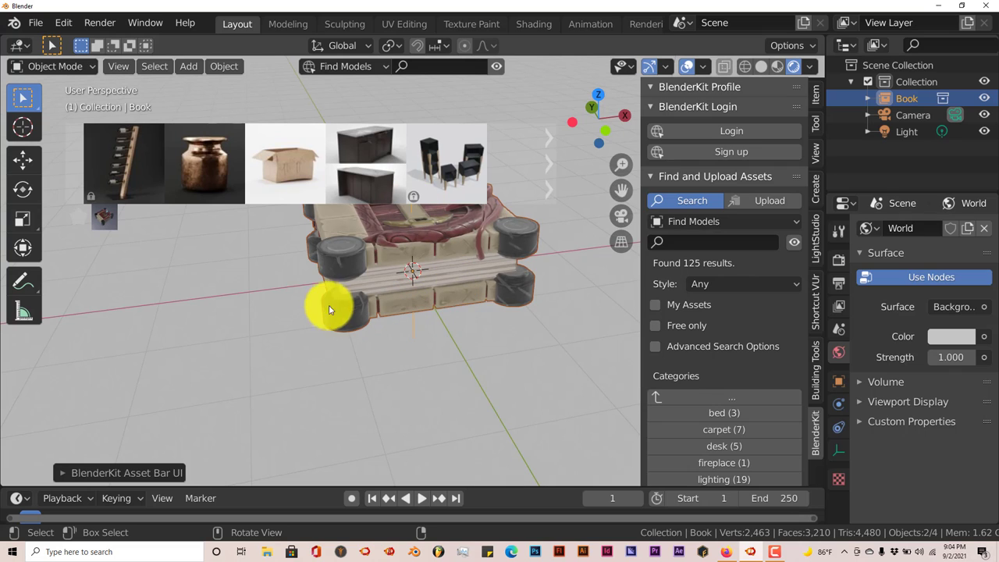
mouse_move(193, 182)
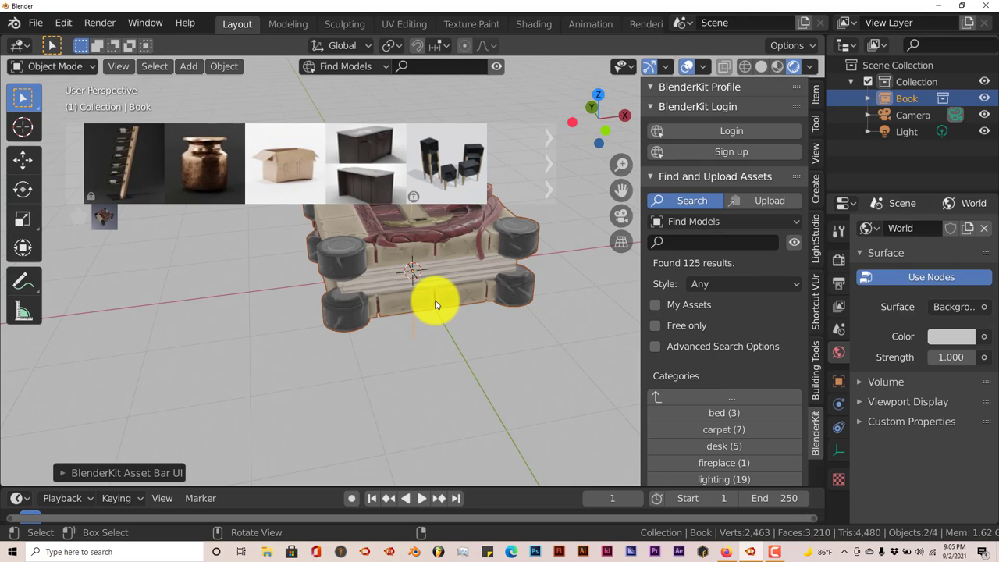
middle_drag(415, 346, 425, 344)
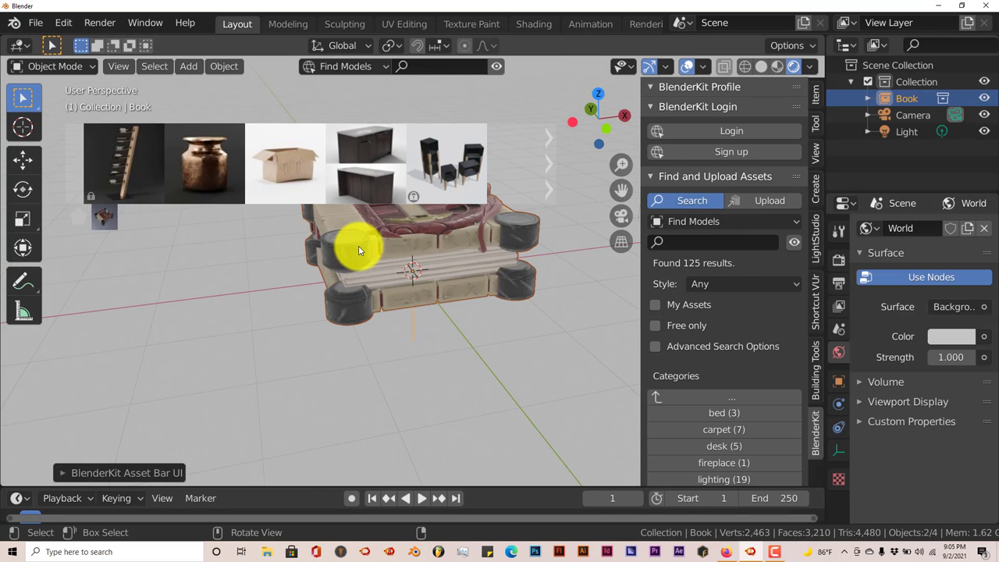
- Go up to the top-level categories, try military (3), then switch to character (22)
scroll(764, 458, down, 4)
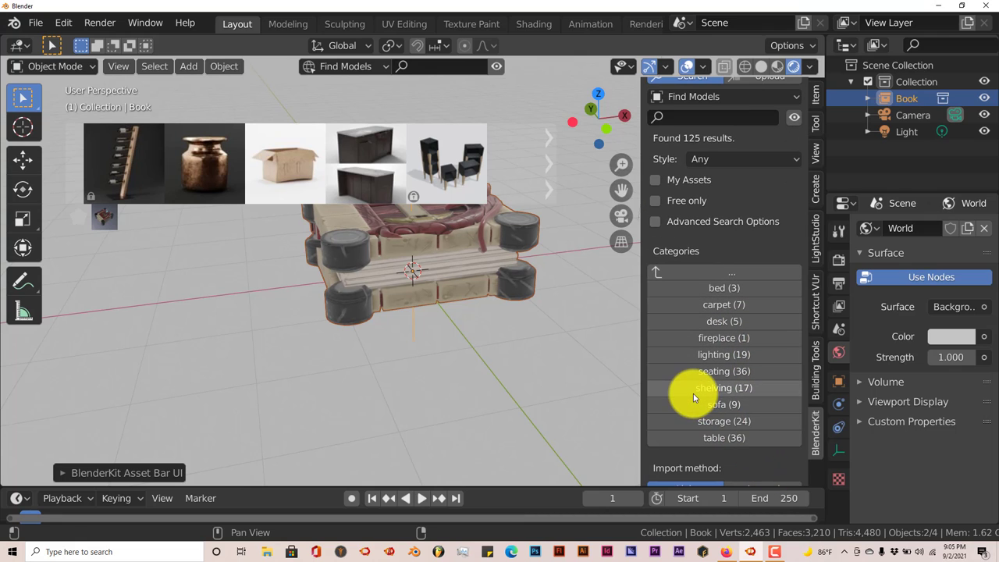
click(671, 275)
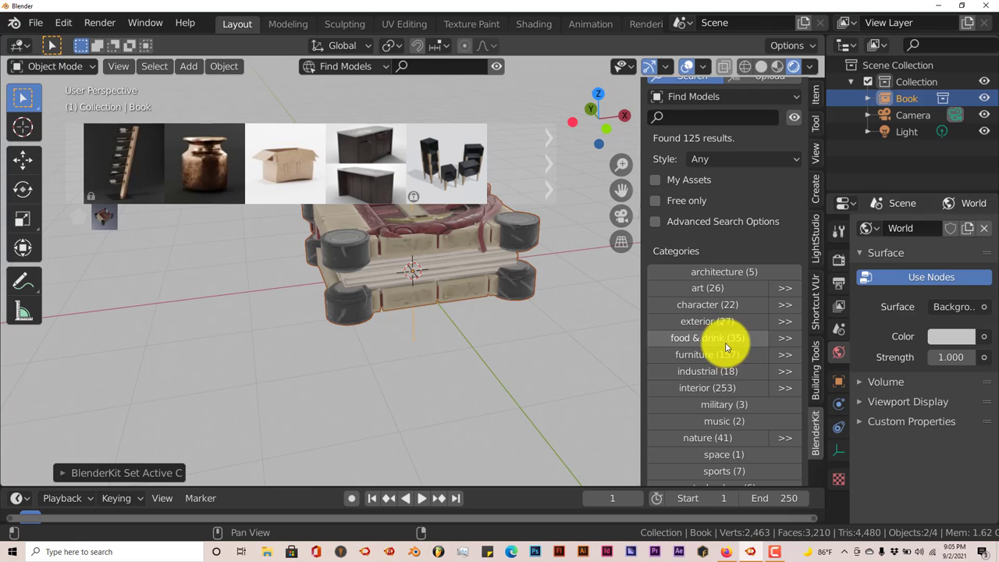
click(713, 406)
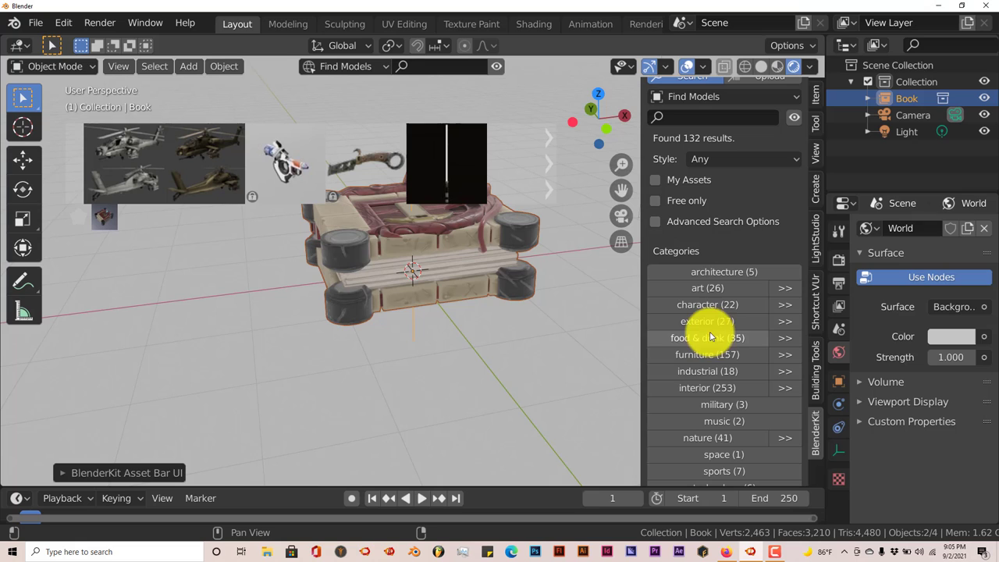
click(707, 306)
- List the character category's subcategories and preview the first character thumbnails
click(784, 304)
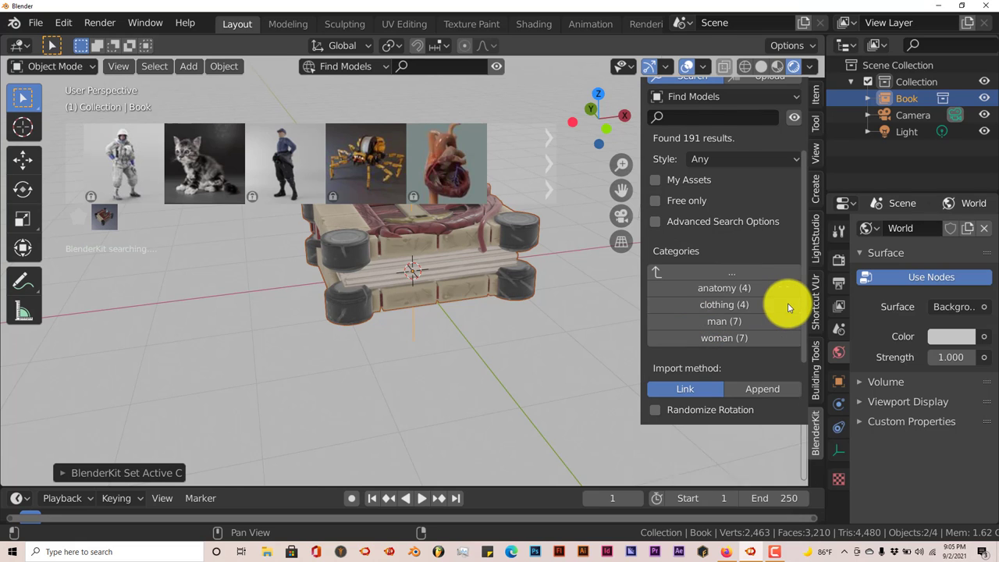
mouse_move(270, 160)
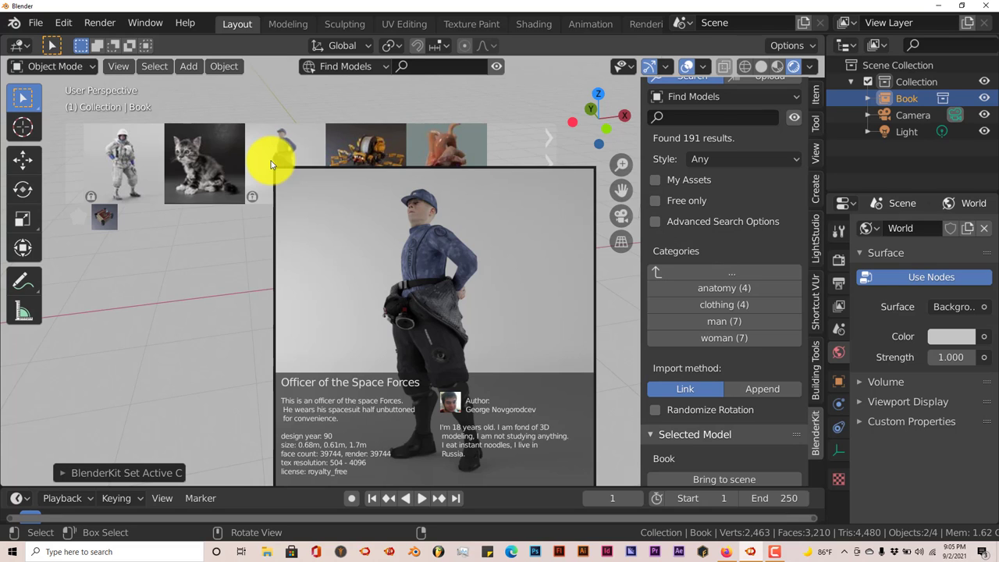
mouse_move(107, 168)
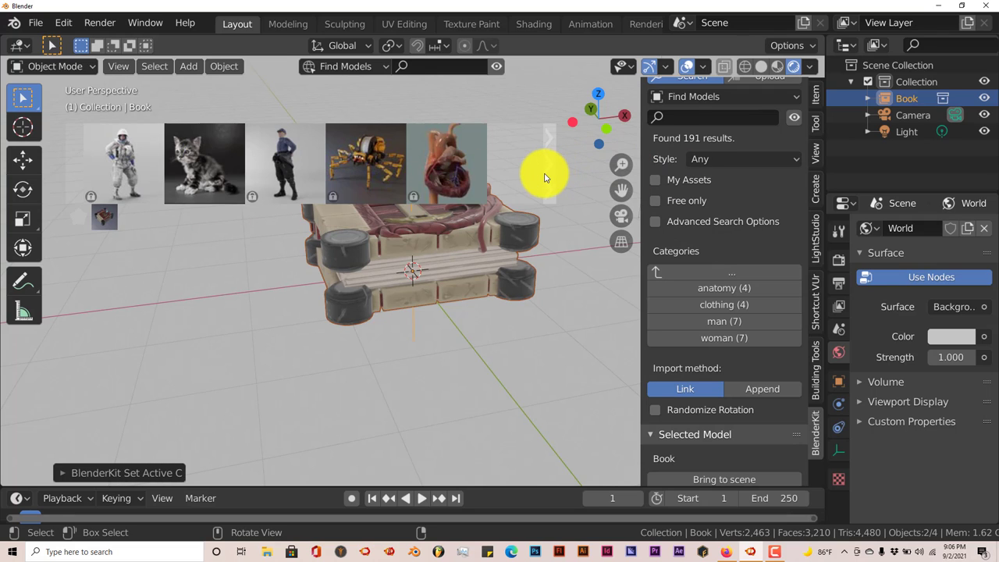
- Page forward through the character results, previewing the mannequin, butterfly, seated woman and Zaku robot
click(544, 177)
click(548, 175)
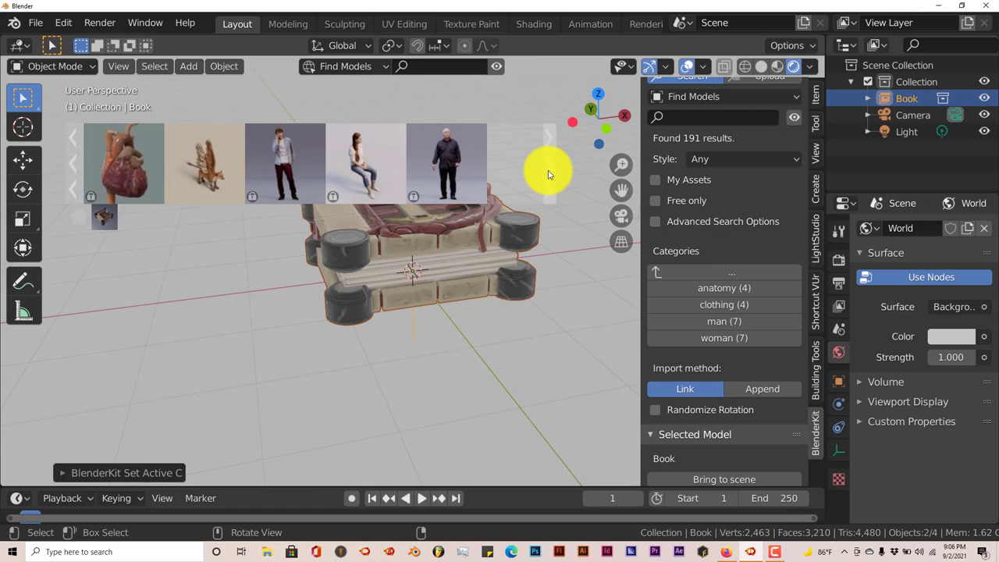
mouse_move(478, 168)
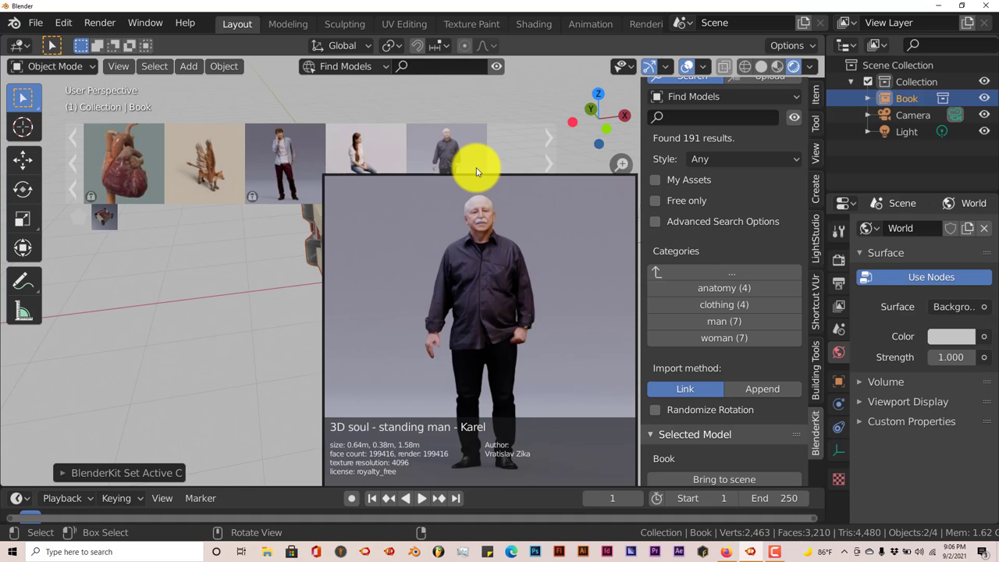
mouse_move(191, 191)
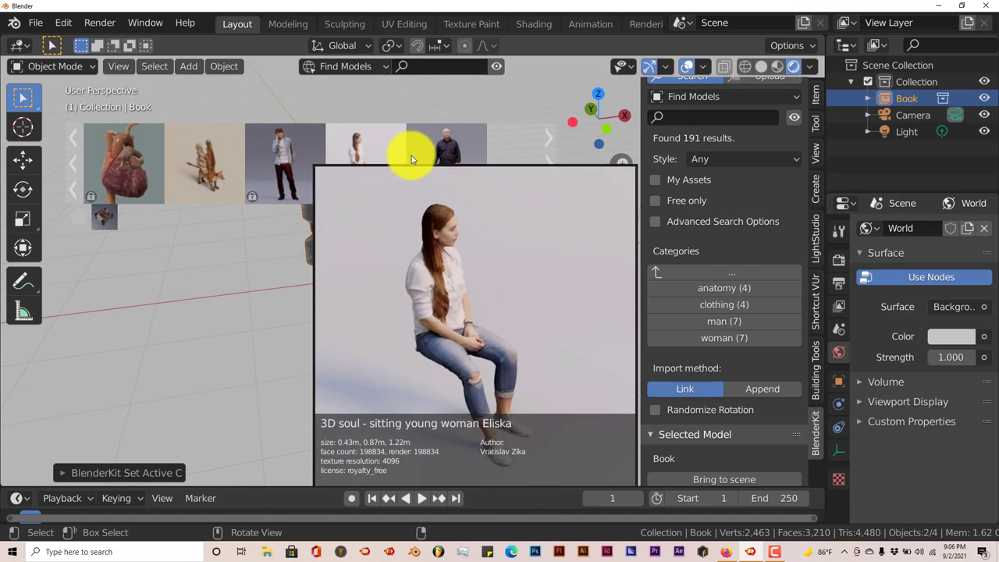
click(546, 179)
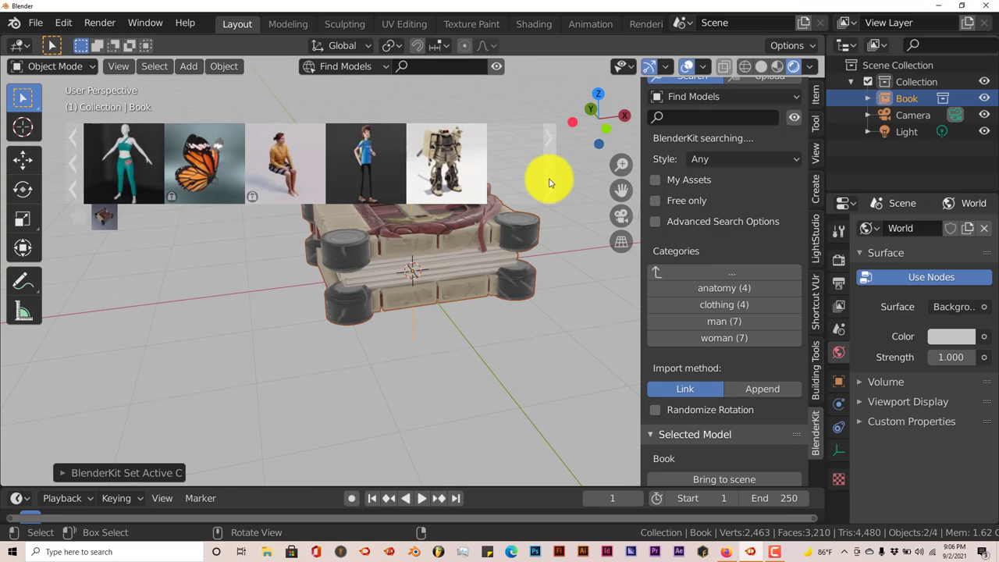
mouse_move(441, 186)
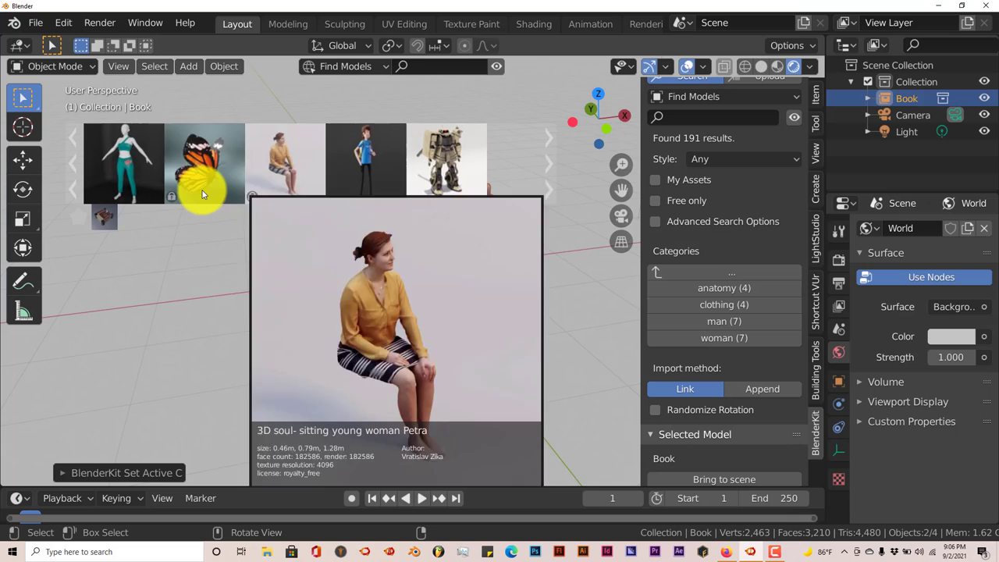
mouse_move(378, 167)
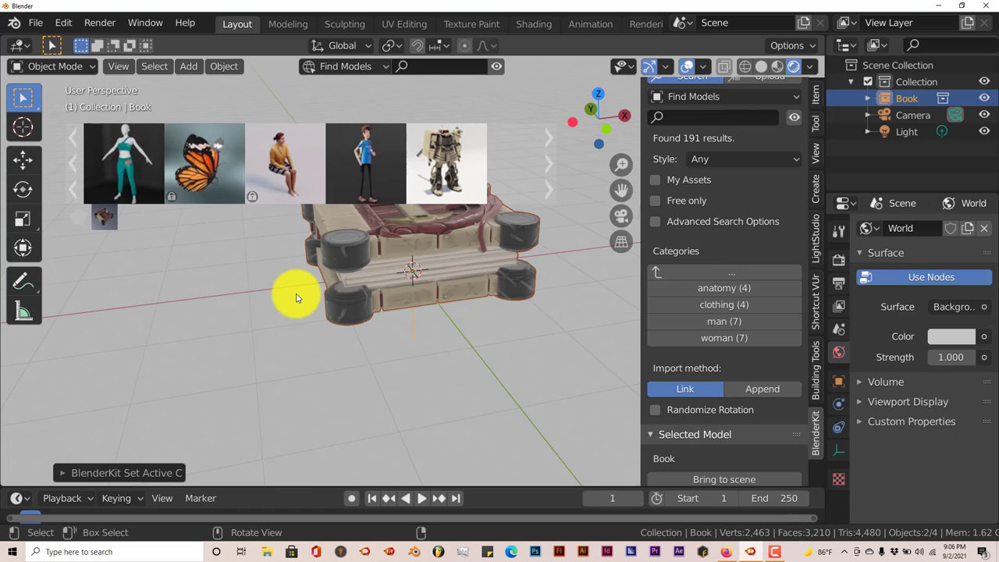
mouse_move(351, 183)
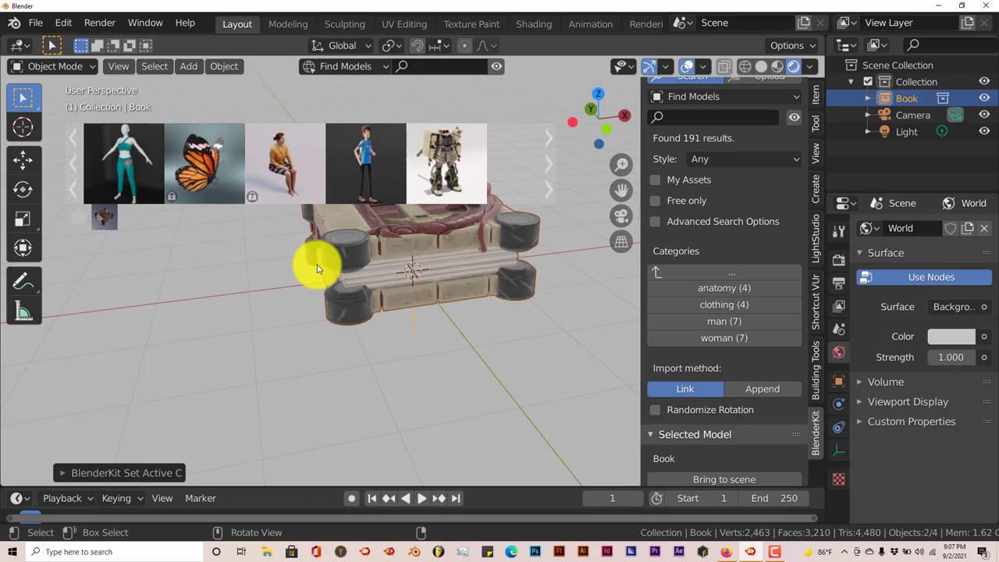
- Preview the Low Poly Human card, a royalty-free 9,294-face model from 2021
mouse_move(352, 174)
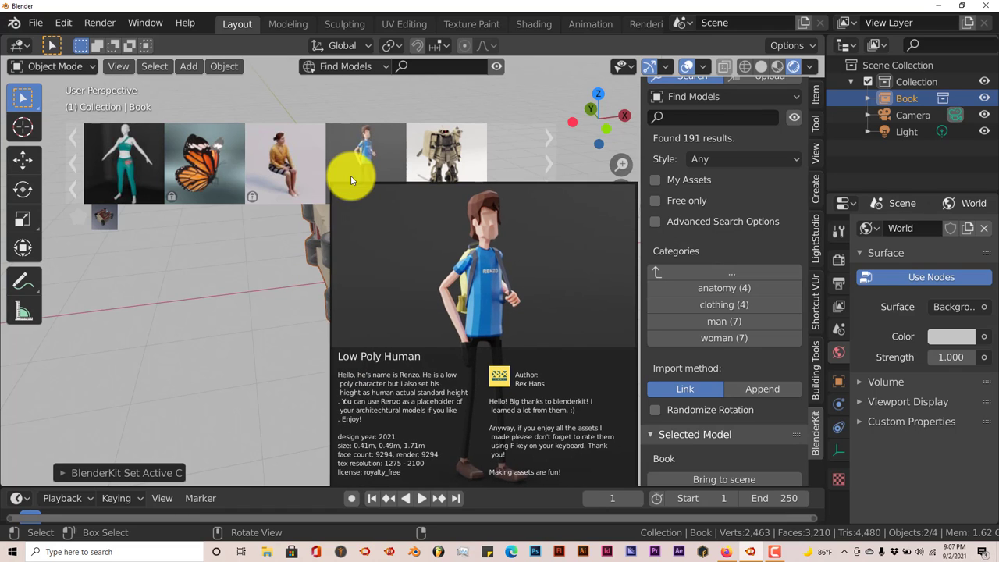